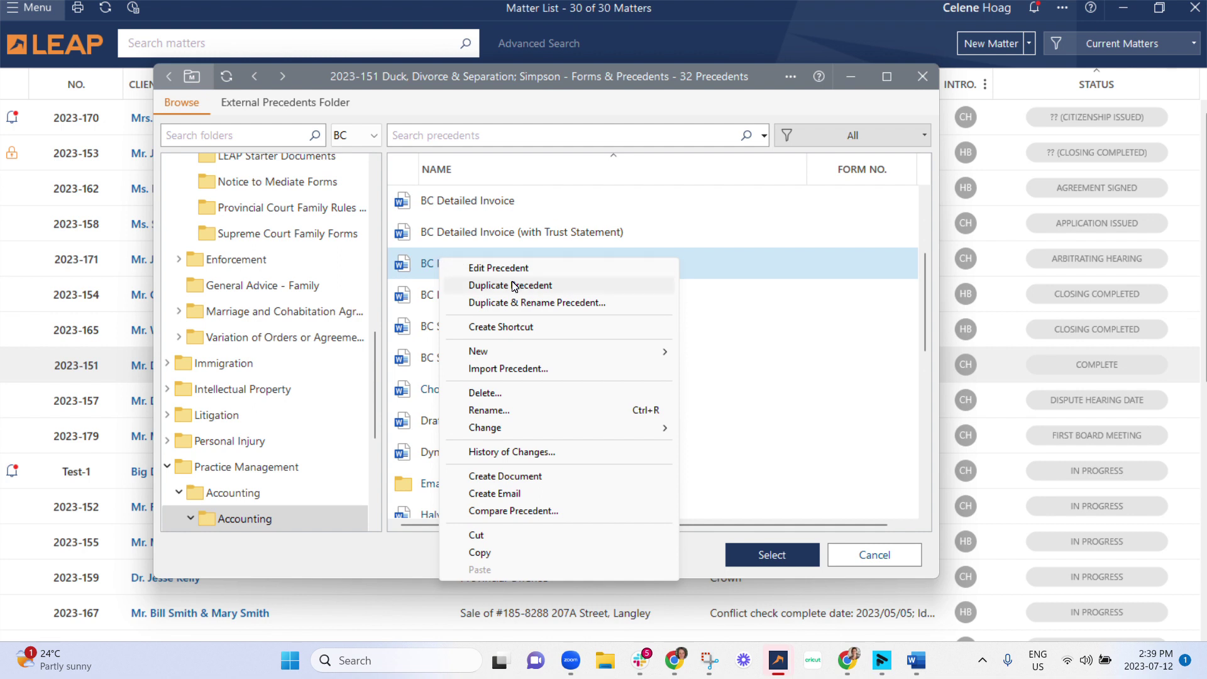
Change the class of the Certification Invoice precedent in the Accounting folder to Invoice.
{"action": "left_click", "coordinate": [808, 361]}
{"action": "scroll", "coordinate": [561, 380], "scroll_direction": "down", "scroll_amount": 3}
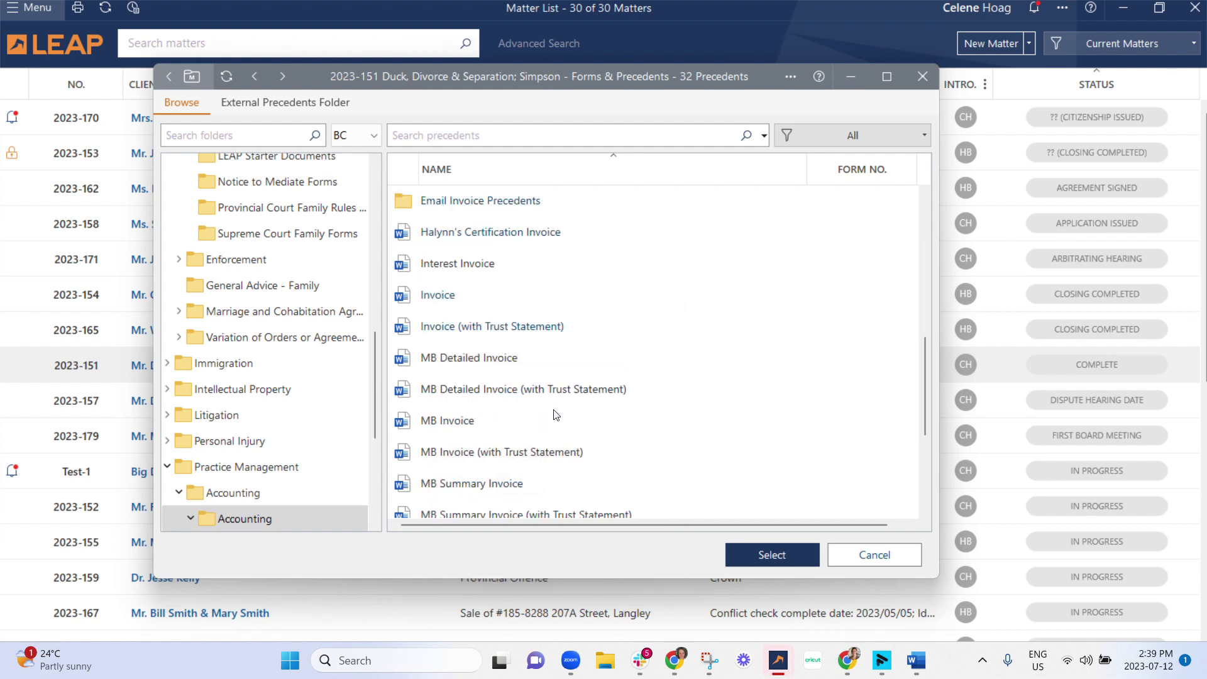
{"action": "right_click", "coordinate": [535, 233]}
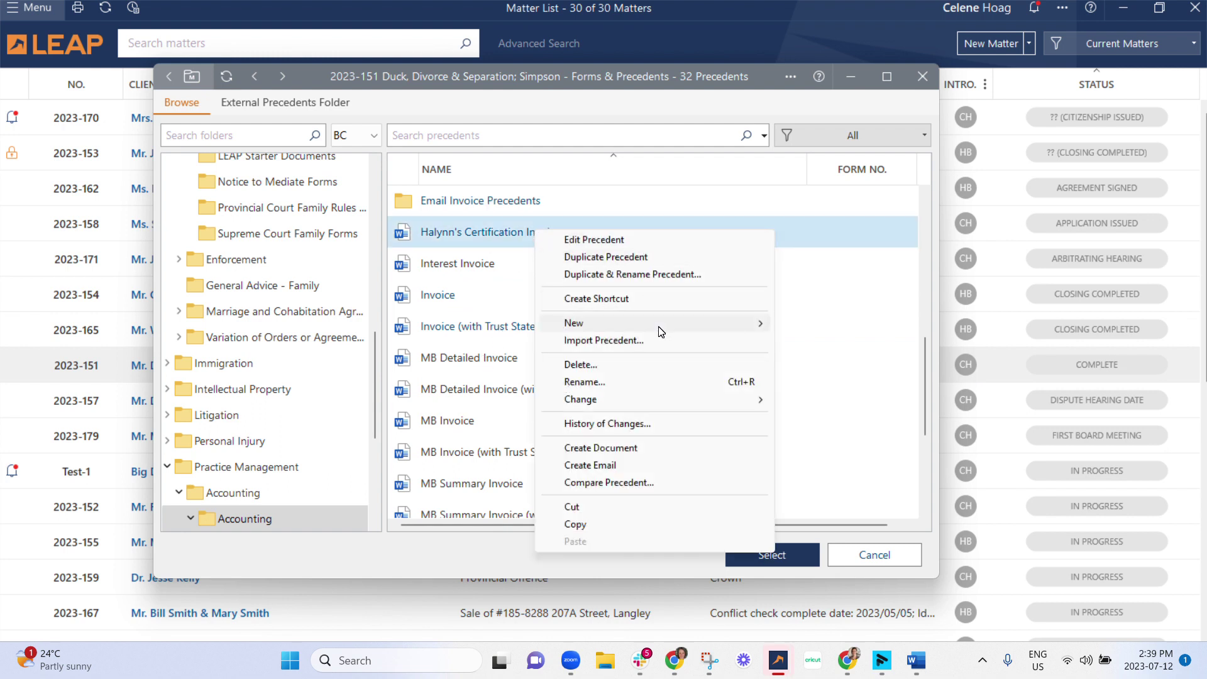
{"action": "mouse_move", "coordinate": [661, 332]}
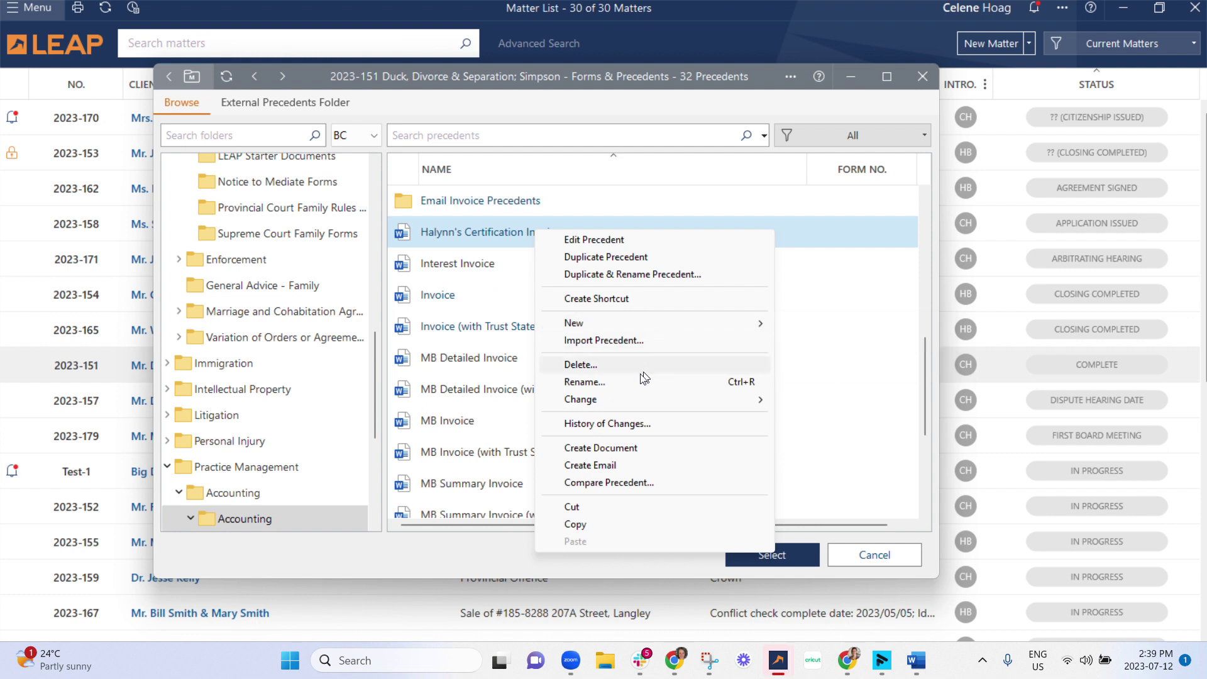
{"action": "mouse_move", "coordinate": [641, 399]}
{"action": "mouse_move", "coordinate": [888, 423]}
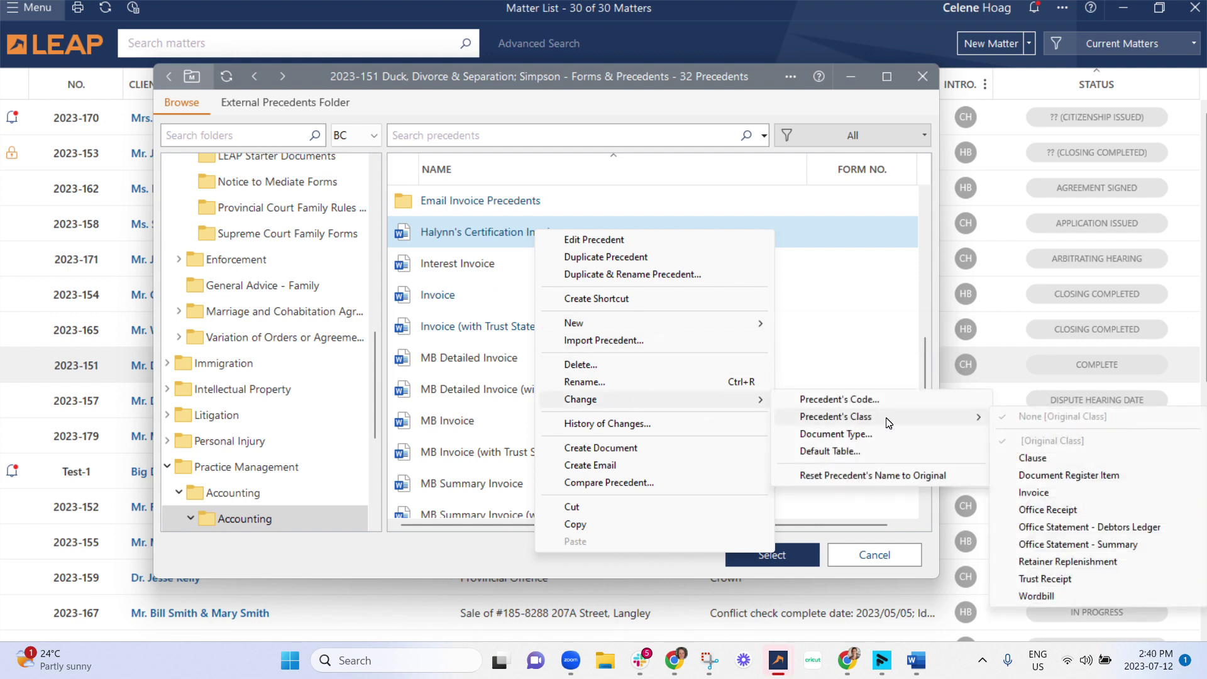
{"action": "left_click", "coordinate": [1055, 497]}
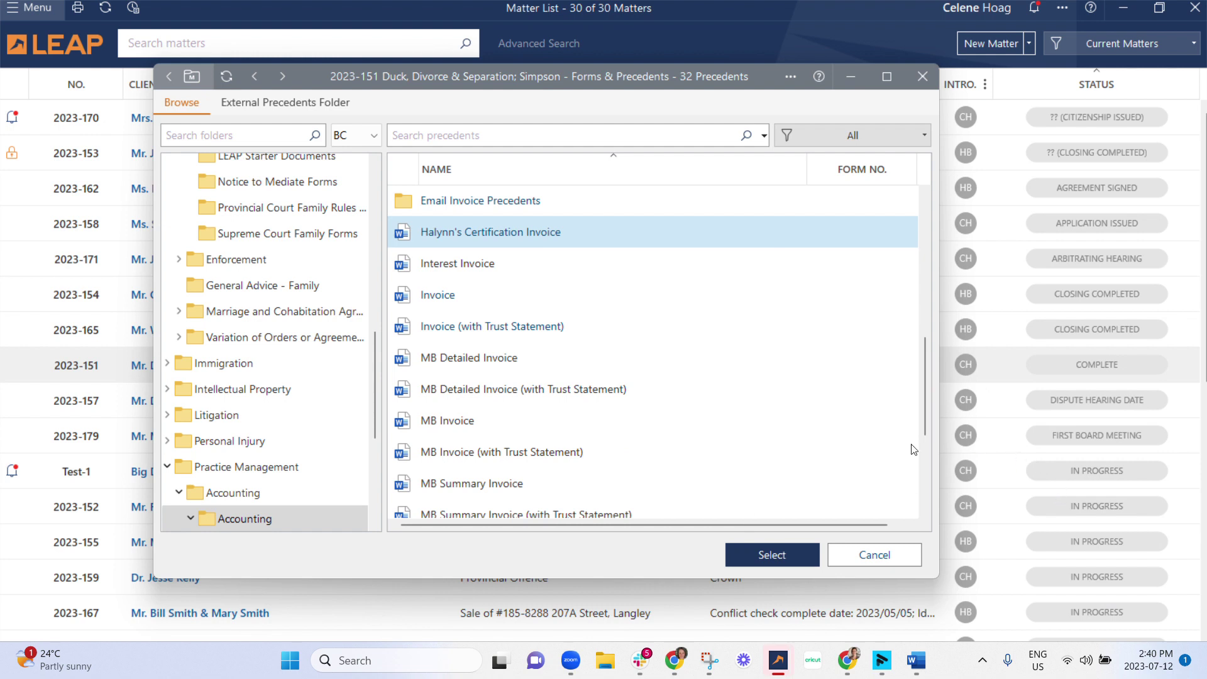
Switch to the Divorce & Separation matter's window and open its unapproved draft invoice dated 2023-07-12 from General Accounting.
{"action": "right_click", "coordinate": [541, 237]}
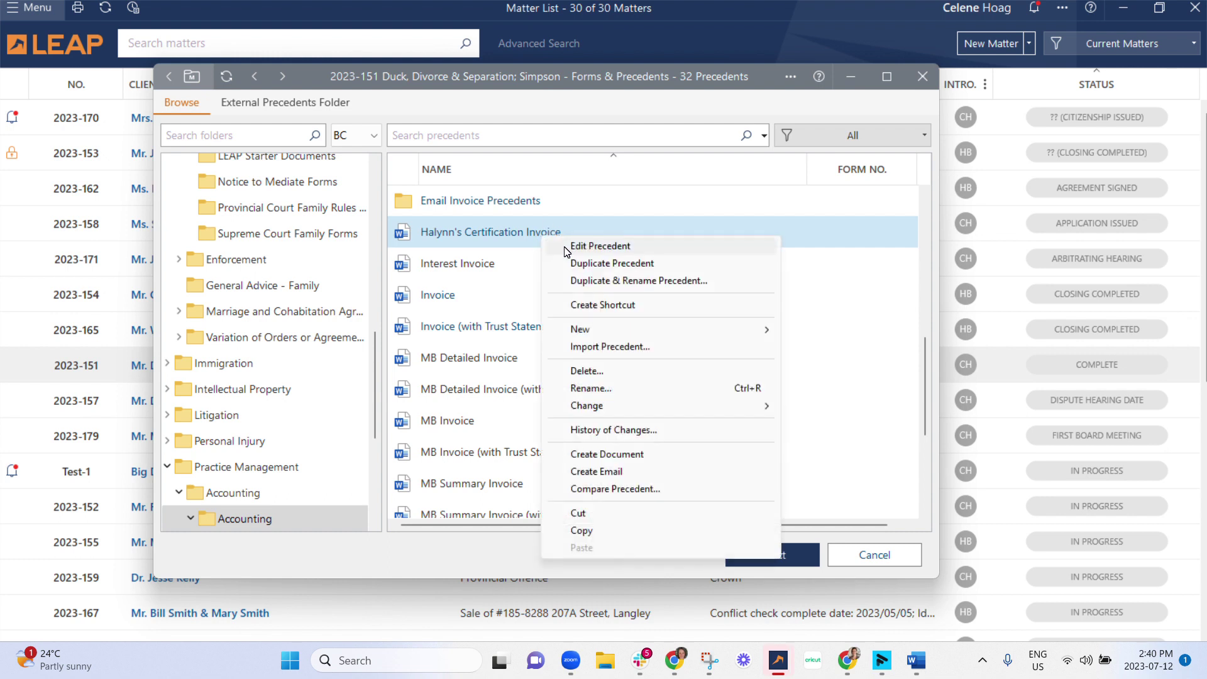
{"action": "key", "text": "Escape"}
{"action": "mouse_move", "coordinate": [774, 640]}
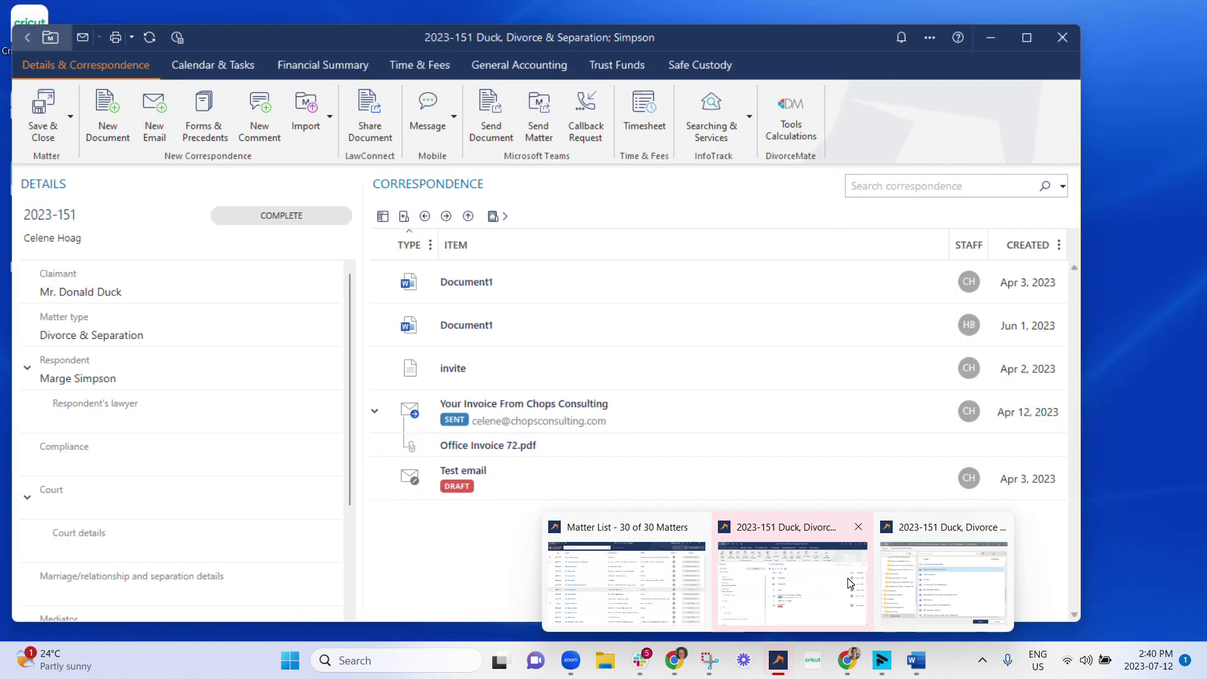
{"action": "left_click", "coordinate": [849, 578]}
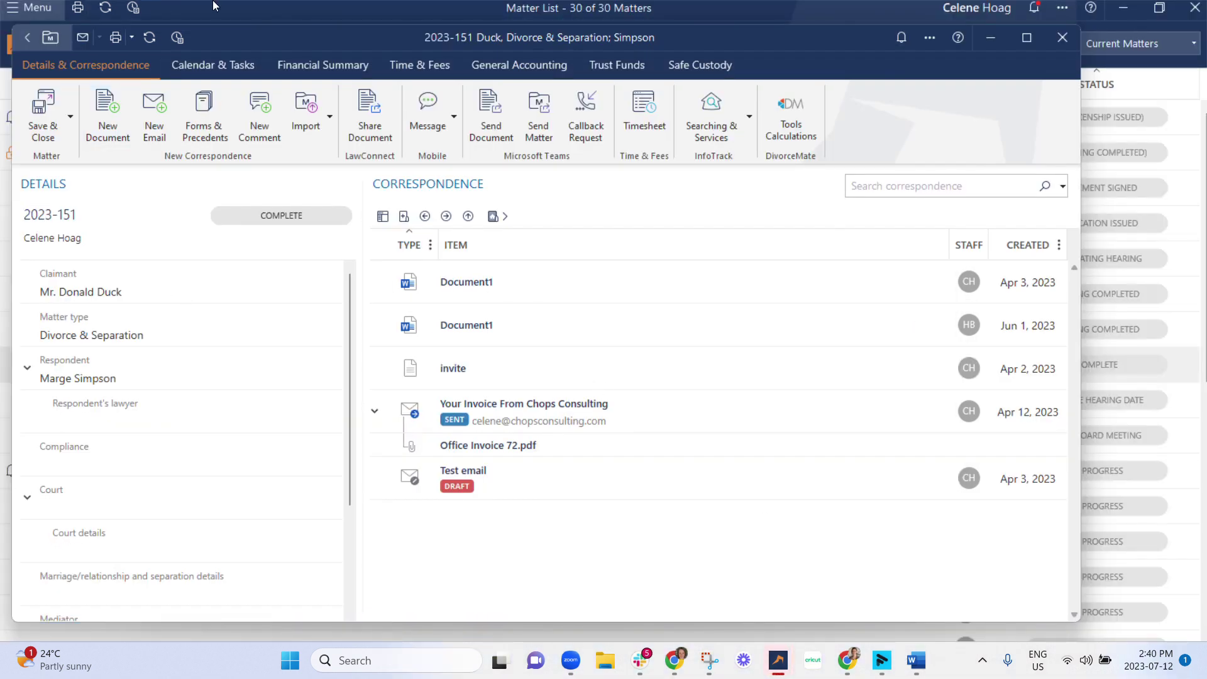
{"action": "left_click", "coordinate": [480, 59]}
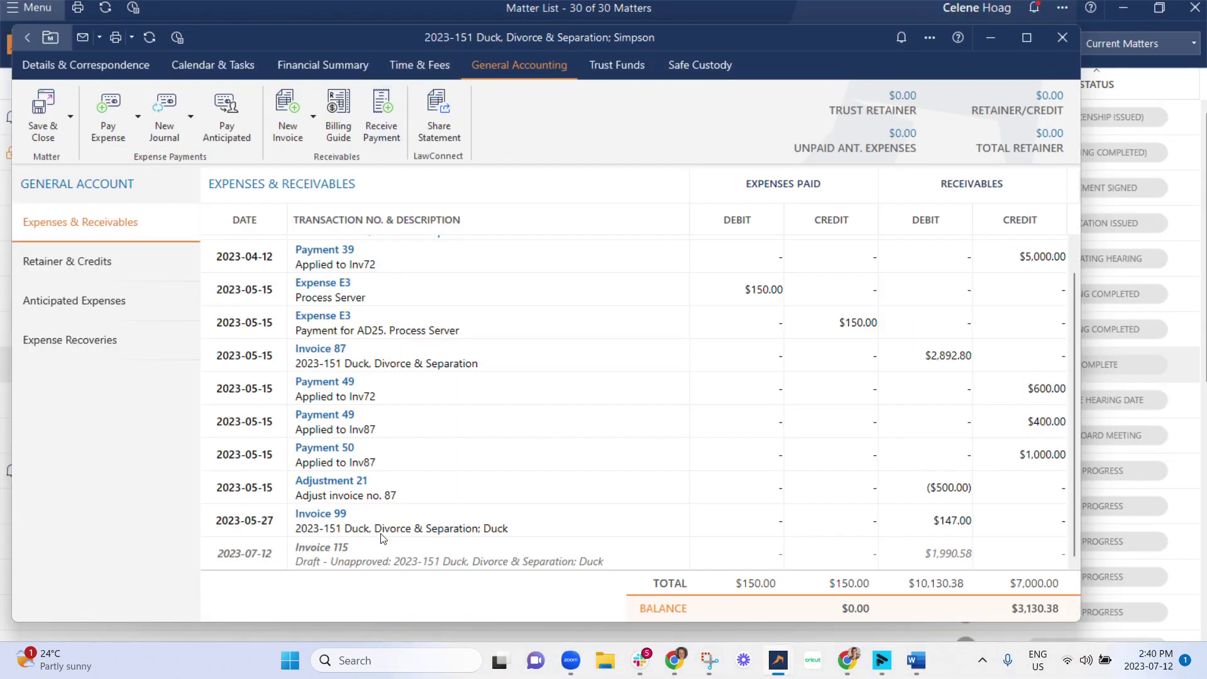
{"action": "right_click", "coordinate": [386, 561]}
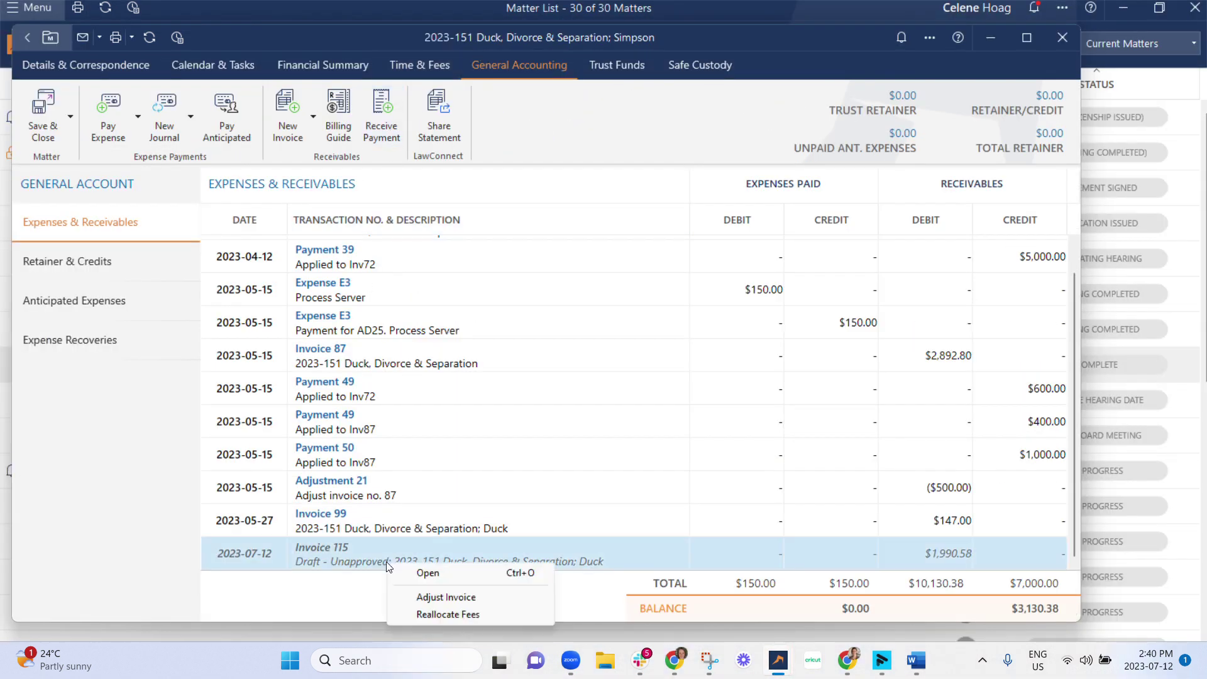
{"action": "left_click", "coordinate": [444, 573]}
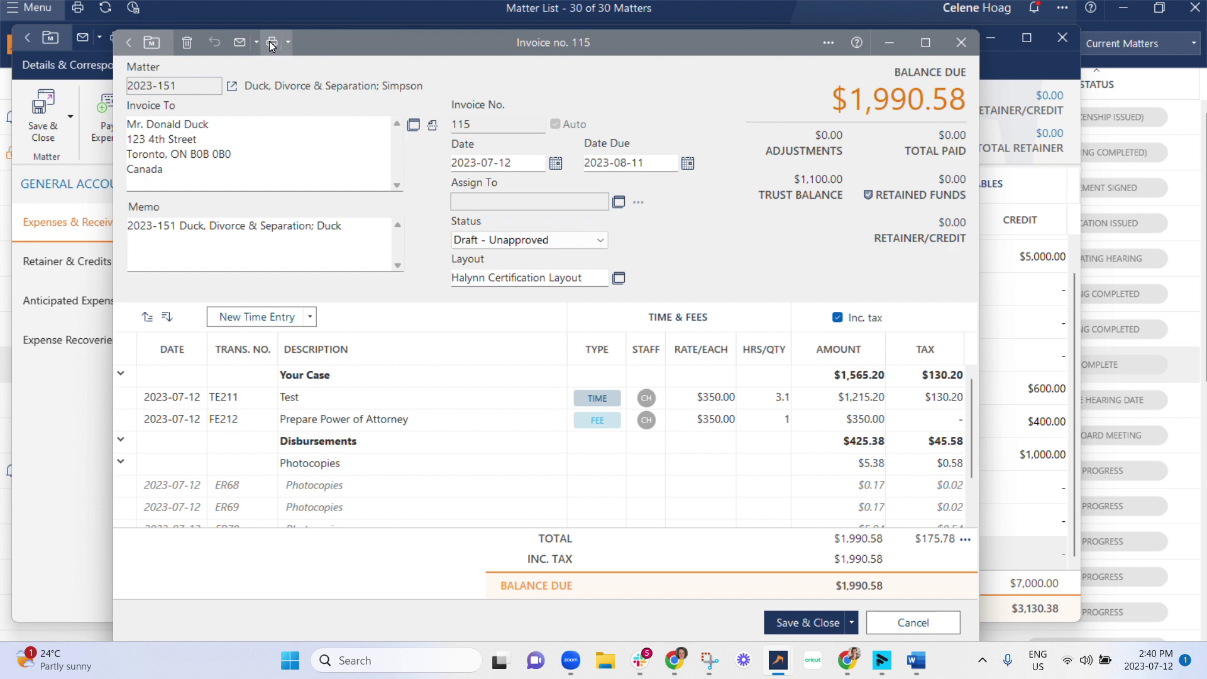
Look for the Certification Invoice in the draft invoice's print template list, then leave the list without choosing a template.
{"action": "left_click", "coordinate": [272, 42]}
{"action": "scroll", "coordinate": [317, 166], "scroll_direction": "down", "scroll_amount": 1}
{"action": "scroll", "coordinate": [311, 176], "scroll_direction": "down", "scroll_amount": 4}
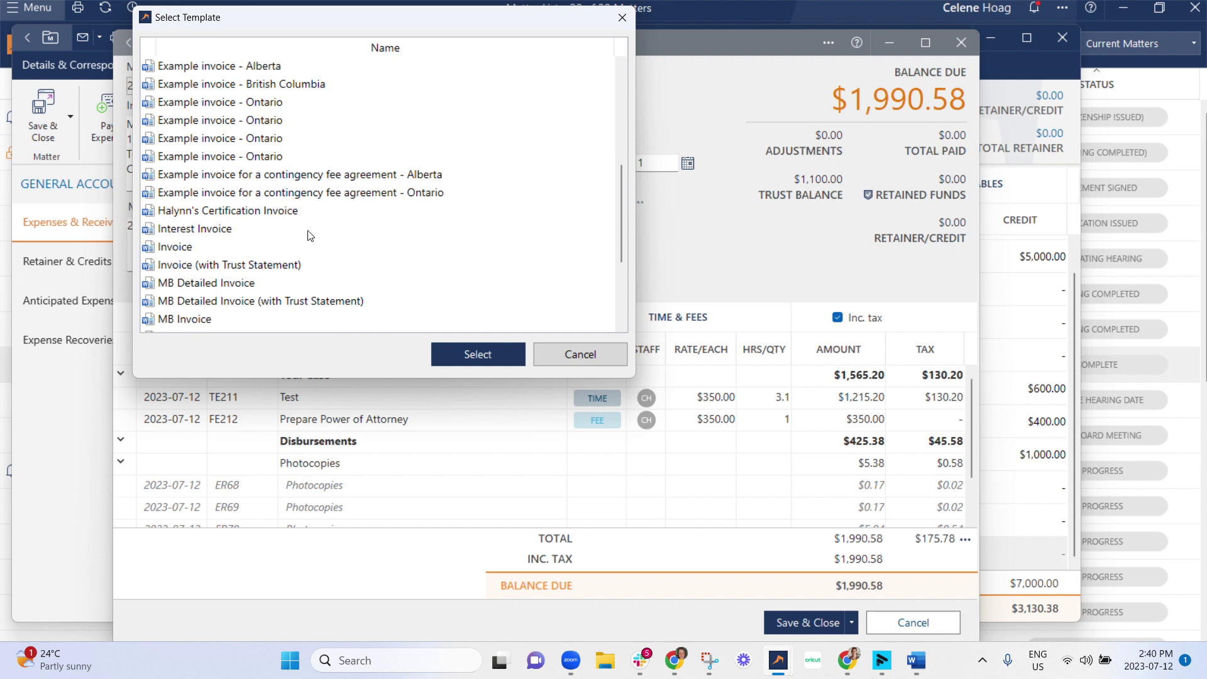
{"action": "left_click", "coordinate": [622, 352]}
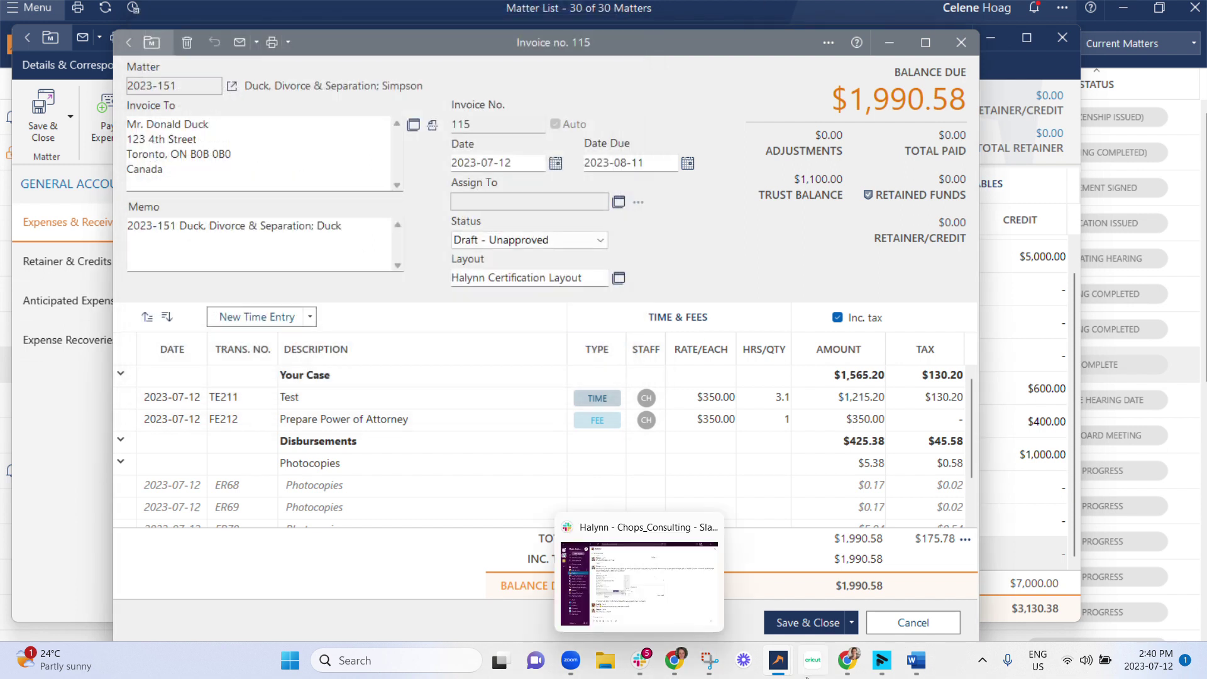
Return to the Forms & Precedents window and check the class assigned to the Certification Invoice precedent.
{"action": "mouse_move", "coordinate": [780, 665]}
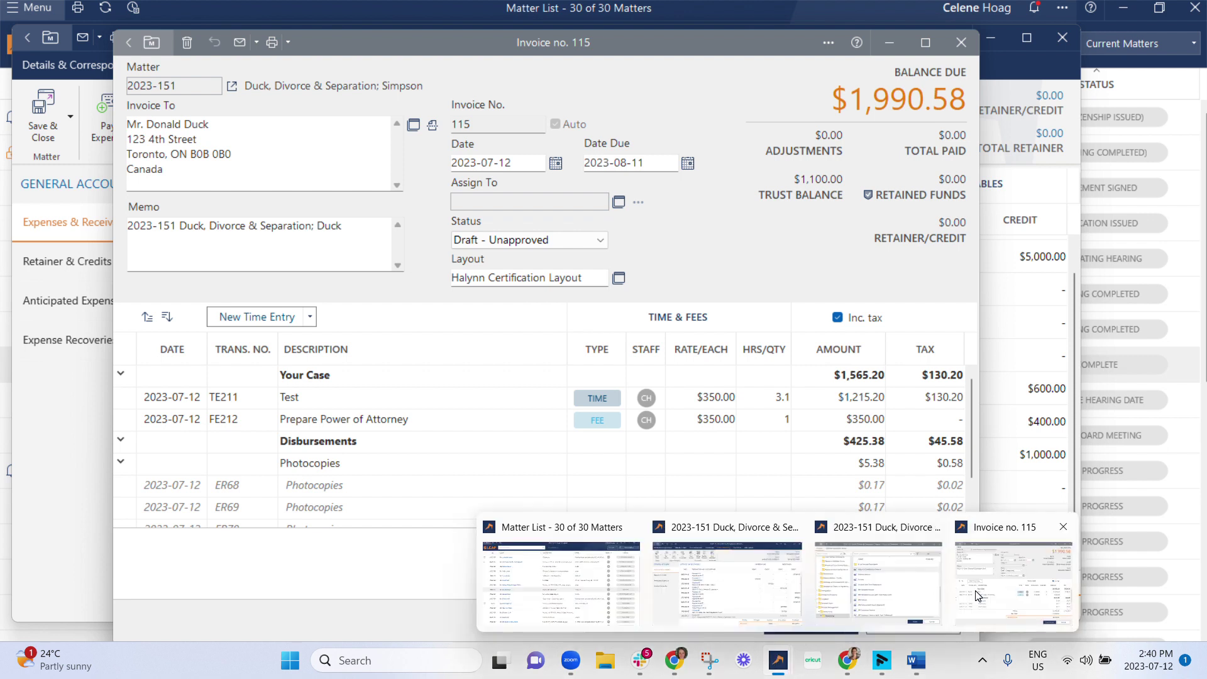
{"action": "mouse_move", "coordinate": [893, 568]}
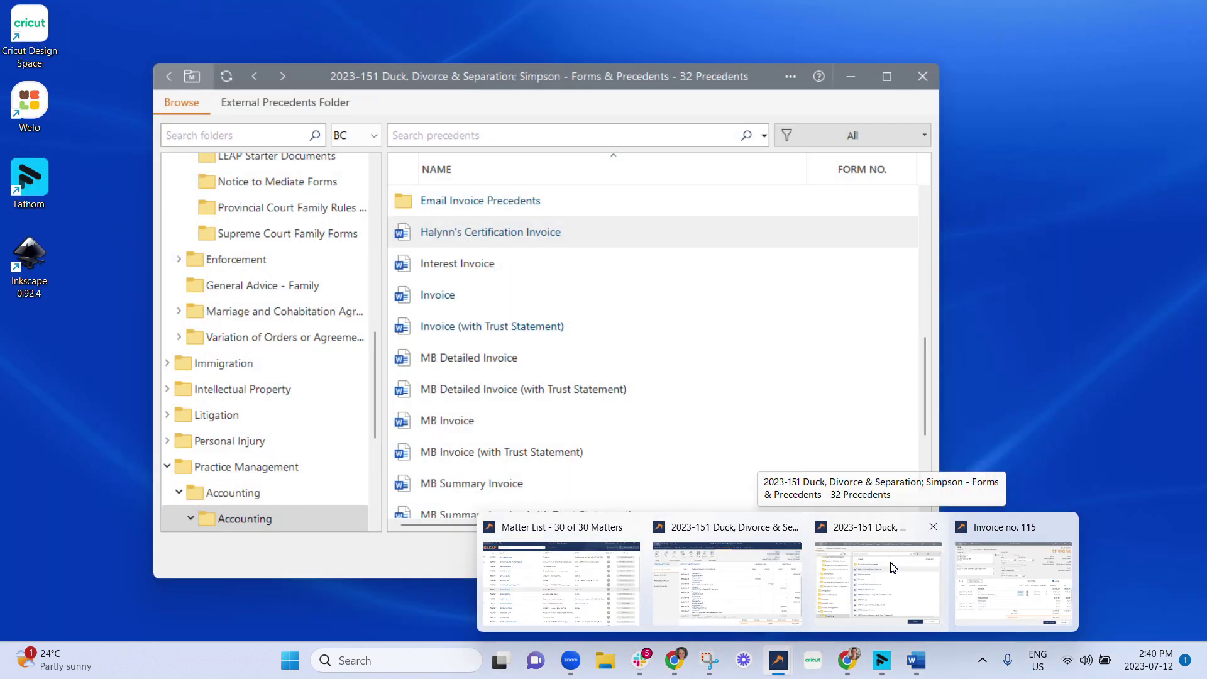
{"action": "left_click", "coordinate": [893, 568]}
{"action": "right_click", "coordinate": [582, 227]}
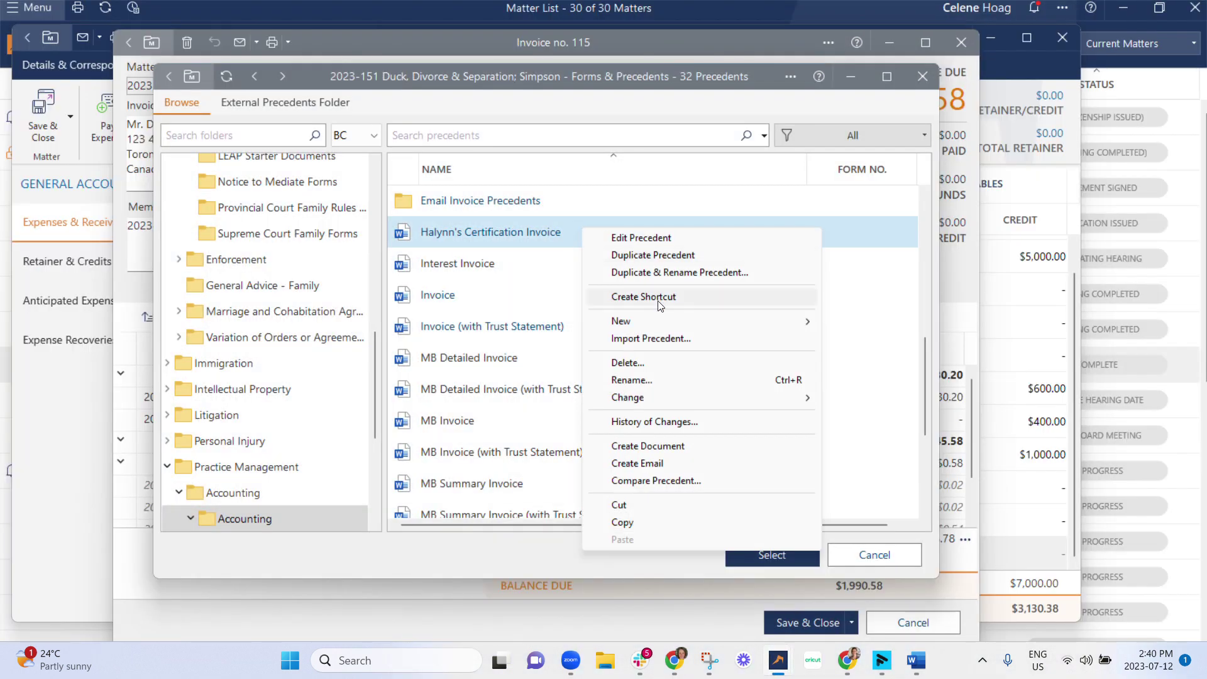
{"action": "mouse_move", "coordinate": [732, 398]}
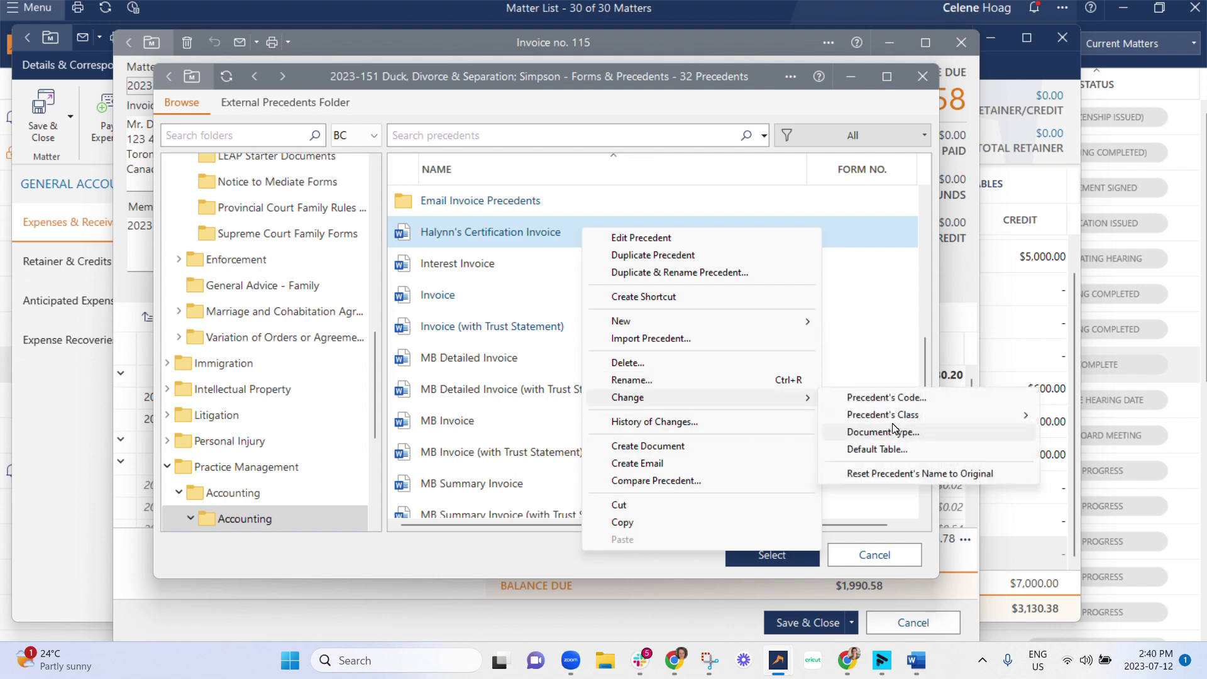
{"action": "mouse_move", "coordinate": [892, 415]}
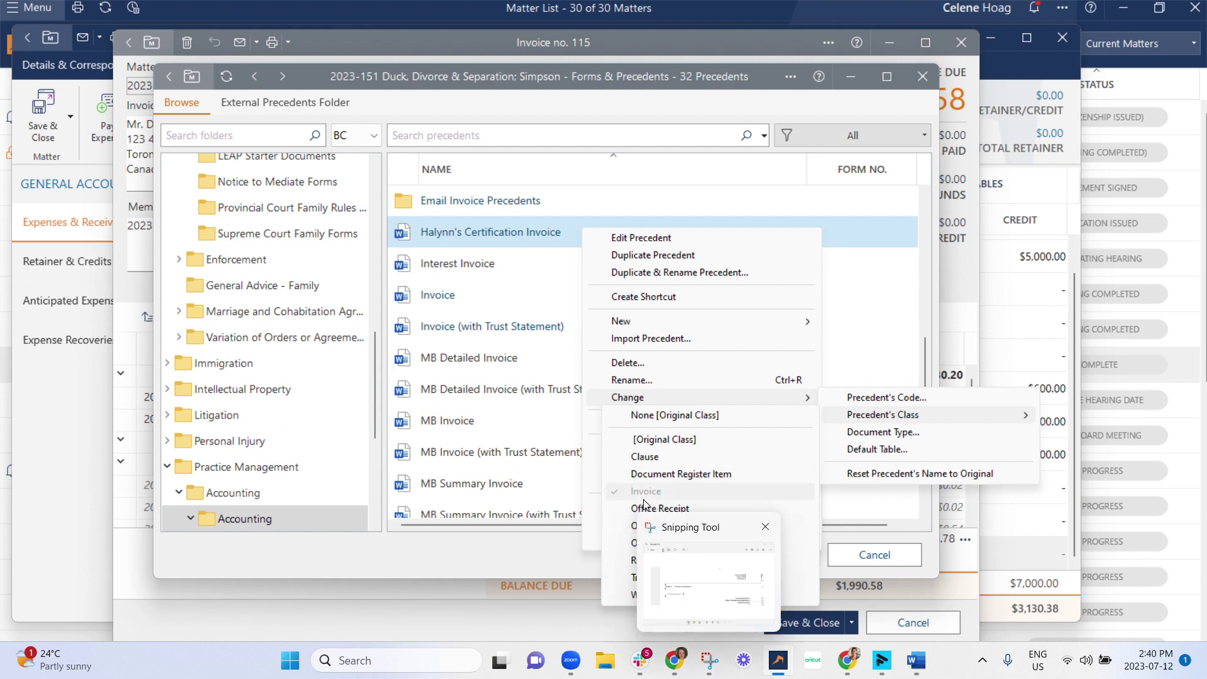
Reopen the Certification Invoice precedent for editing, closing its already open Word copy without saving the changes.
{"action": "left_click", "coordinate": [669, 239]}
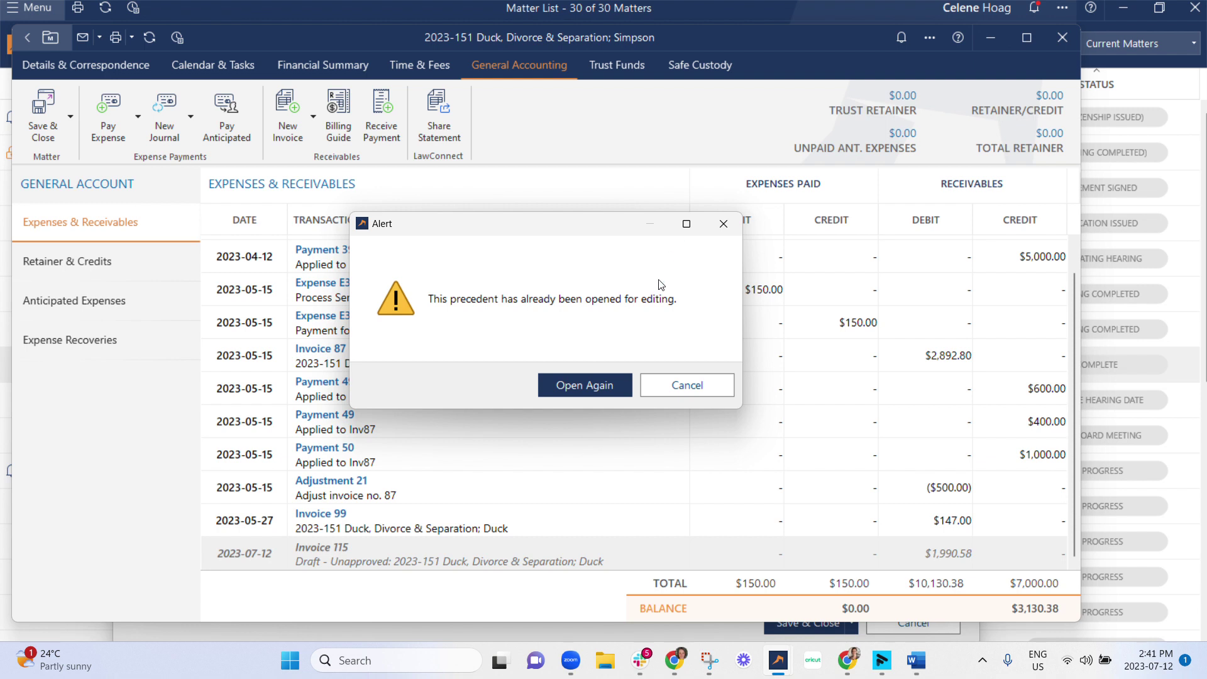
{"action": "left_click", "coordinate": [917, 660]}
{"action": "left_click", "coordinate": [1190, 21]}
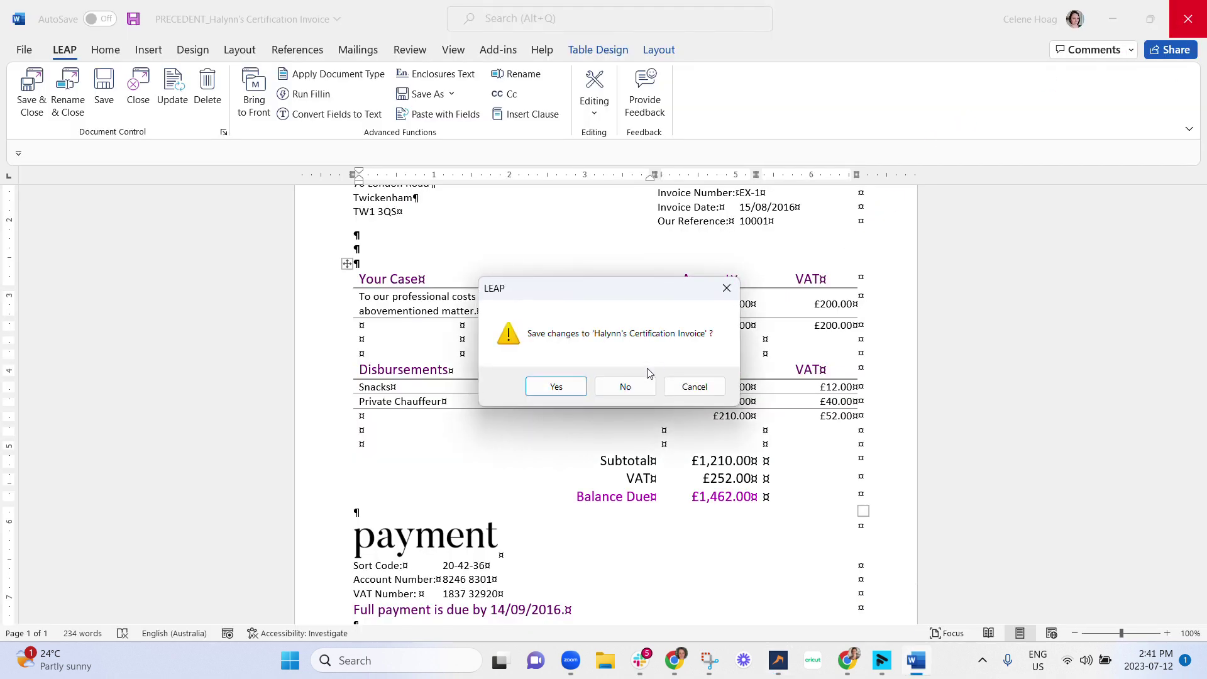
{"action": "left_click", "coordinate": [629, 388]}
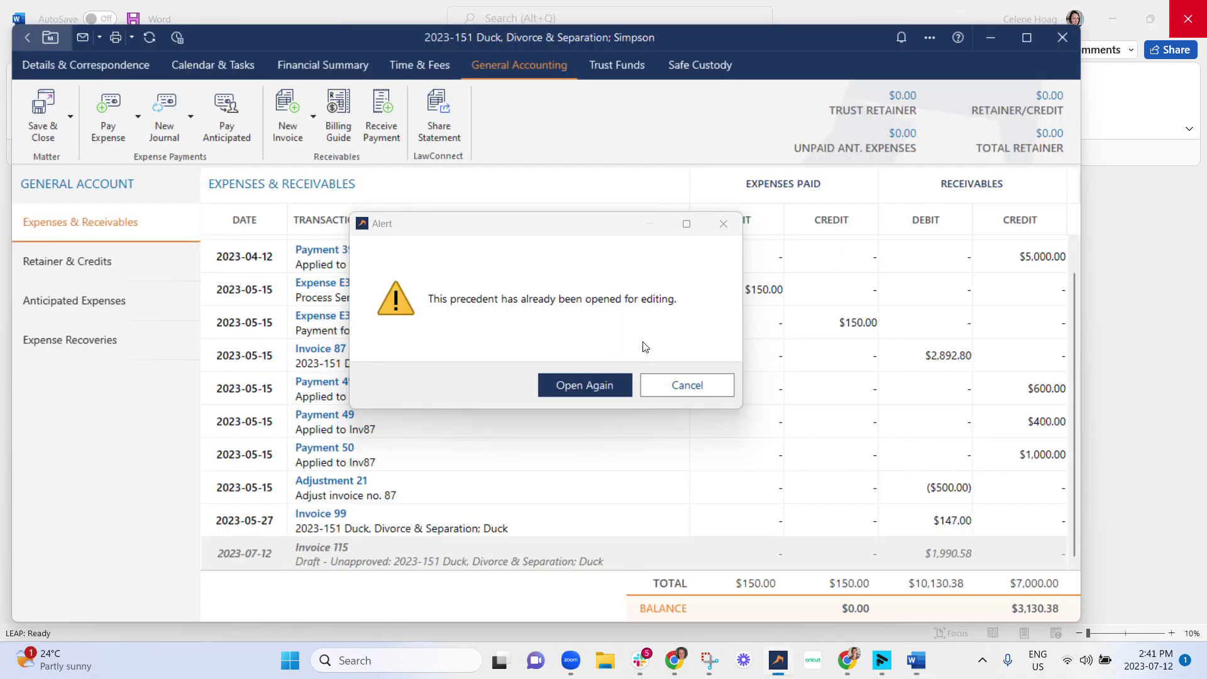
{"action": "left_click", "coordinate": [605, 388]}
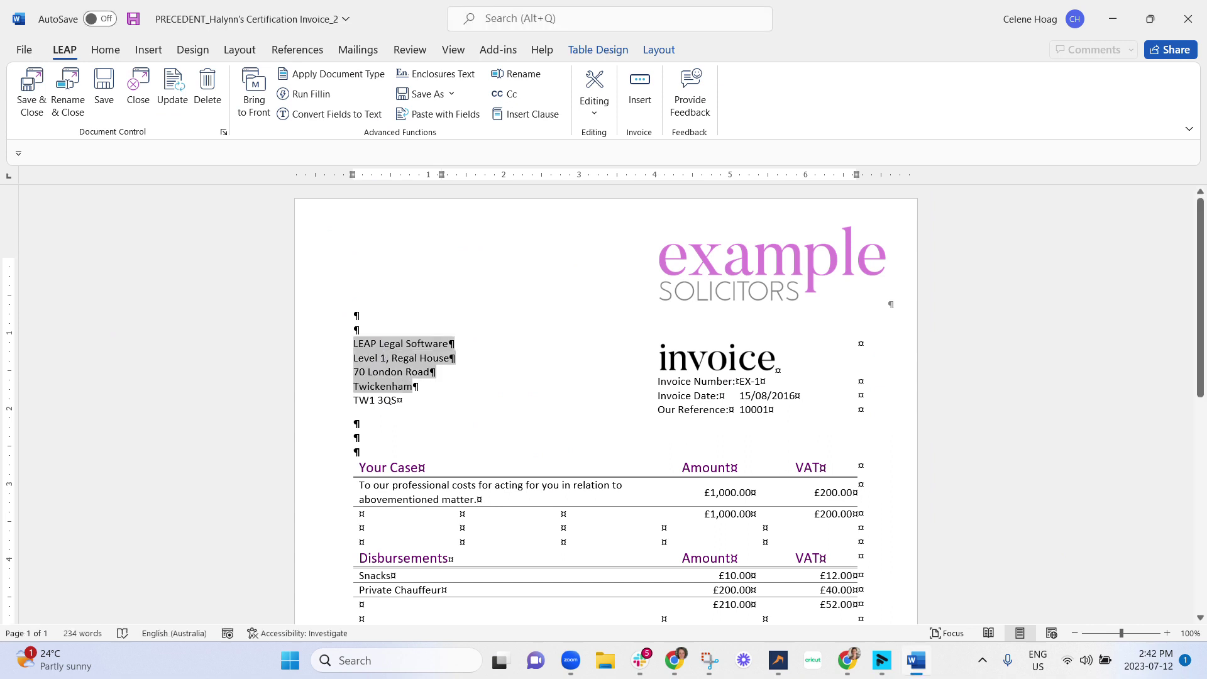
Examine the header items of the invoice template: address block, invoice heading, invoice number, invoice date and reference.
{"action": "left_click", "coordinate": [390, 358]}
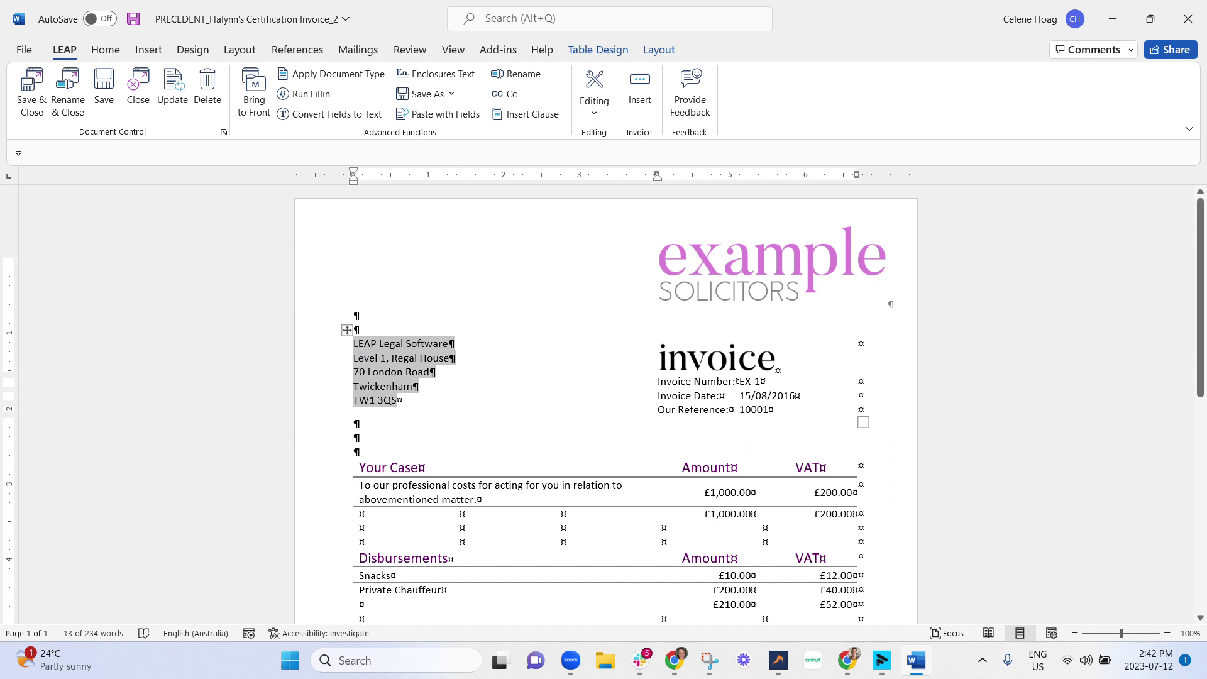
{"action": "left_click", "coordinate": [717, 357]}
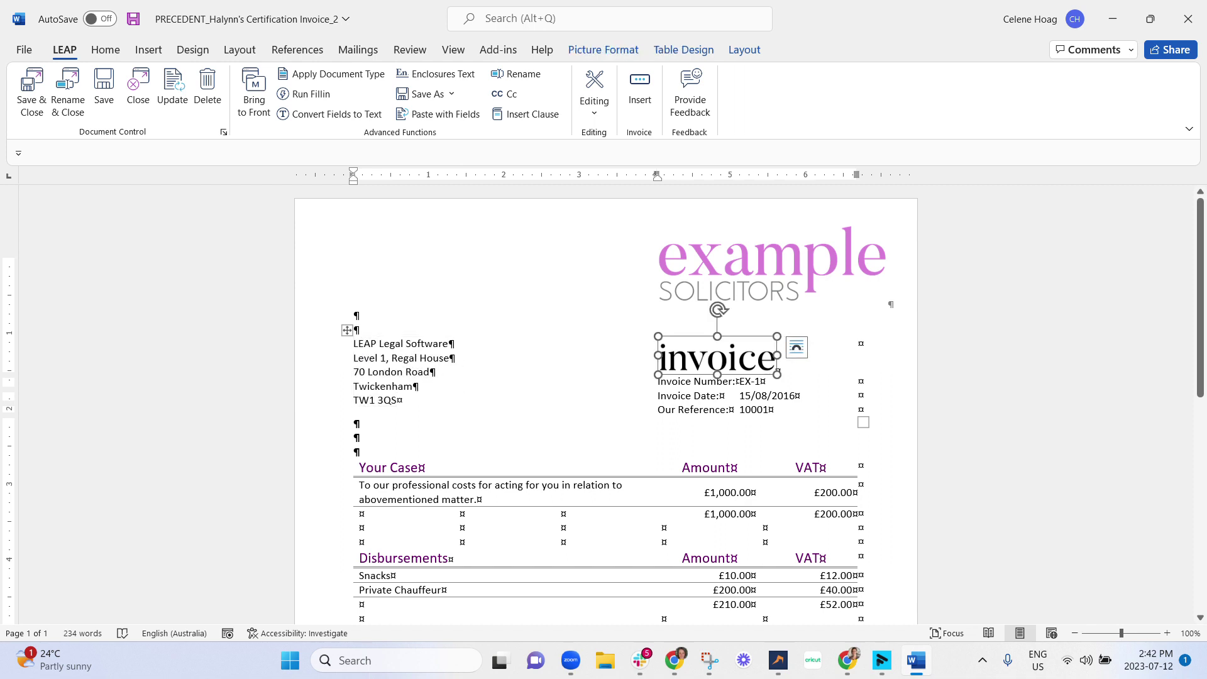
{"action": "left_click", "coordinate": [756, 381]}
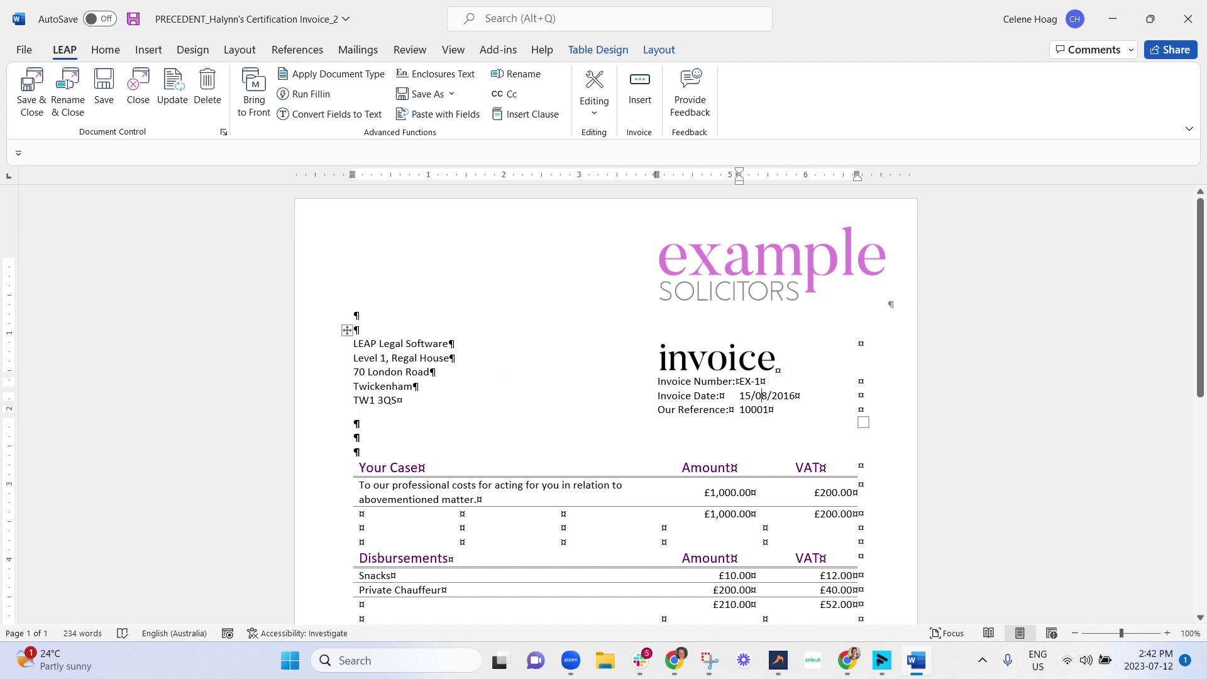
{"action": "double_click", "coordinate": [764, 395]}
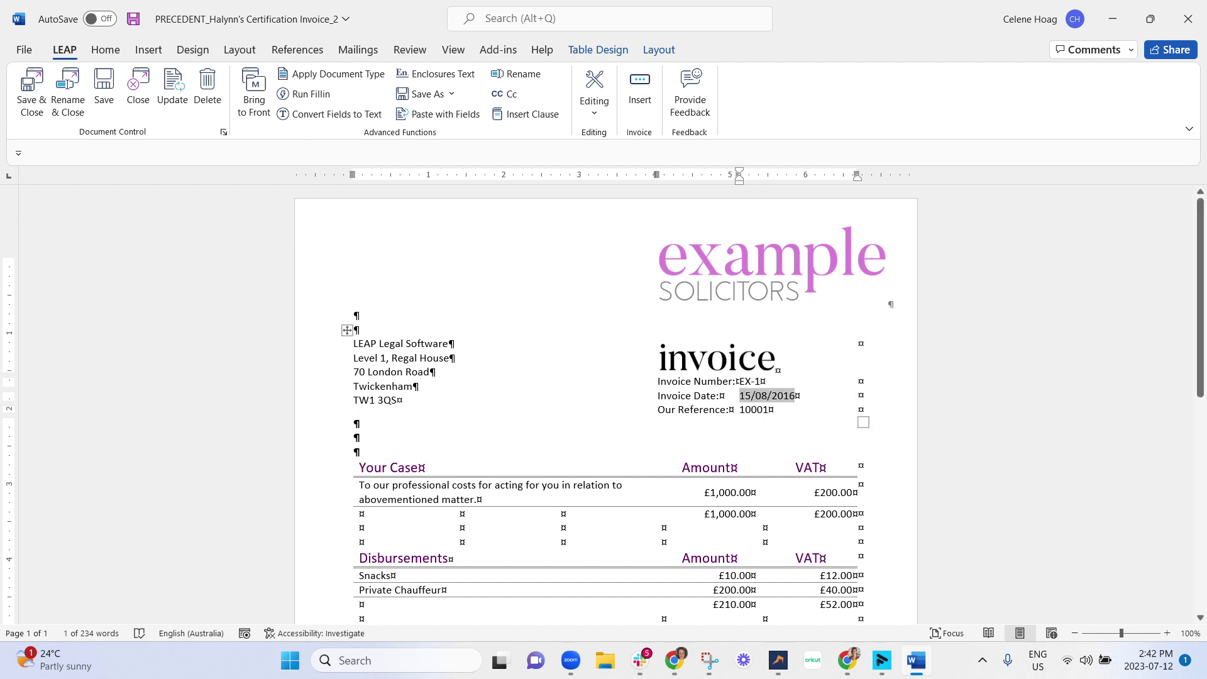
{"action": "left_click", "coordinate": [769, 409]}
Delete the Your Case and Disbursements sections from the invoice template and add a blank paragraph above the totals.
{"action": "scroll", "coordinate": [769, 410], "scroll_direction": "down", "scroll_amount": 2}
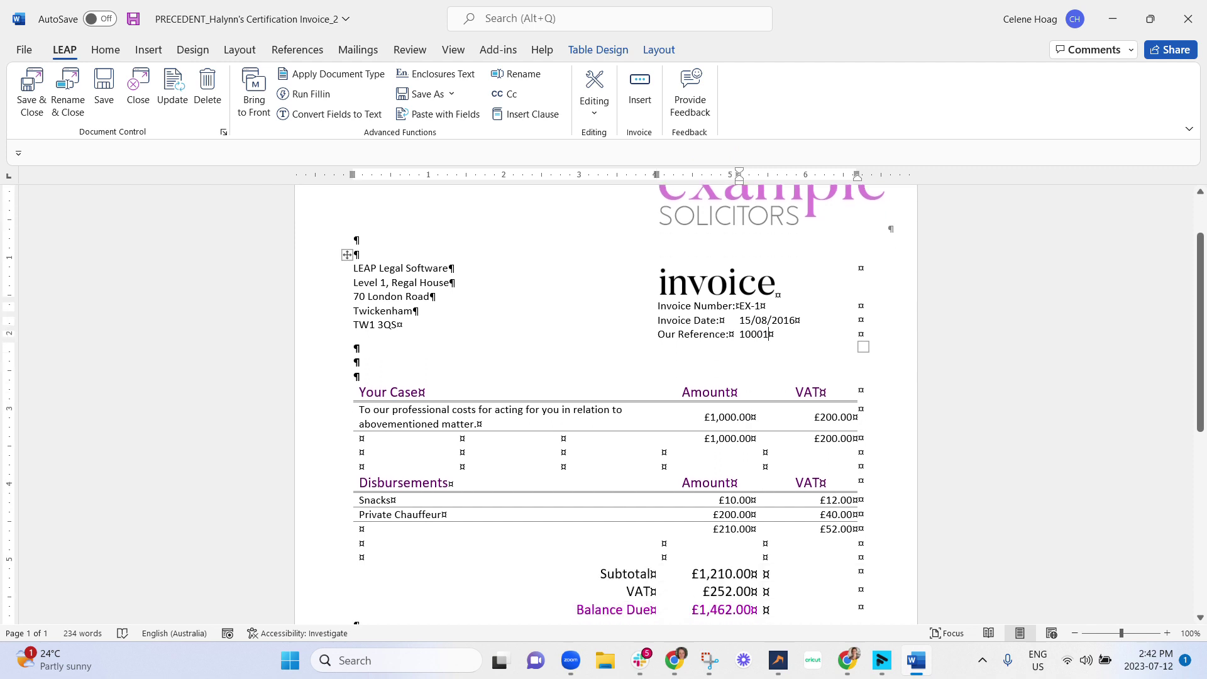
{"action": "left_click_drag", "start_coordinate": [356, 376], "coordinate": [362, 531]}
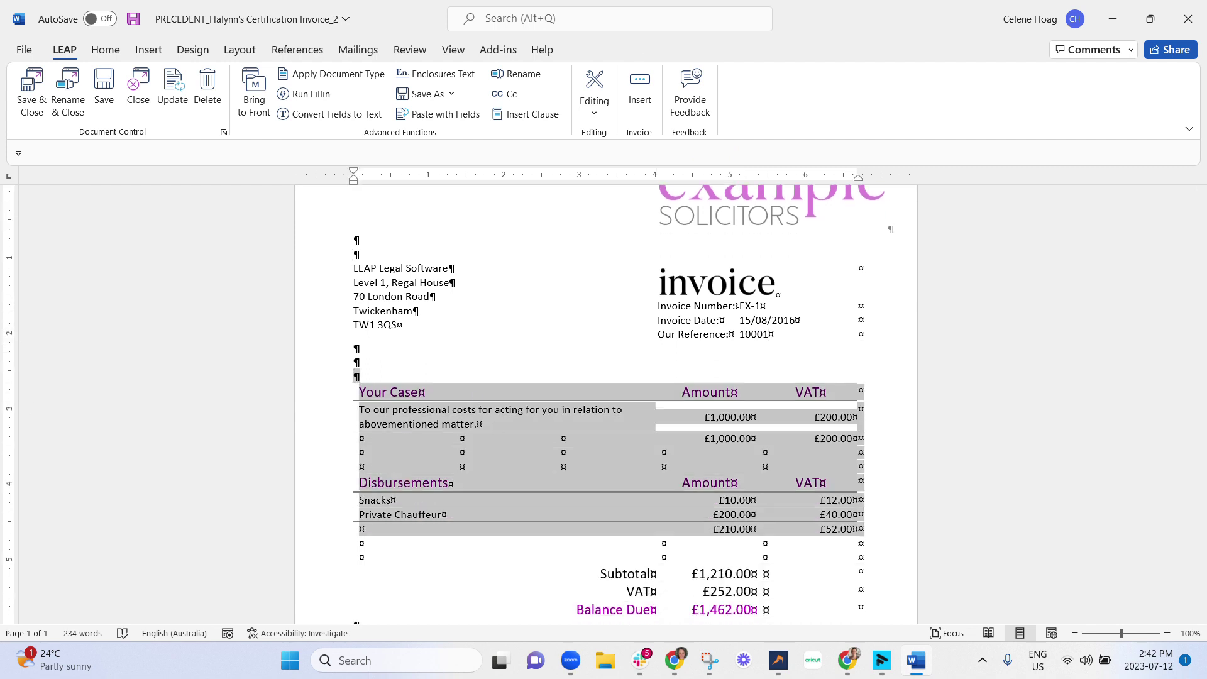
{"action": "key", "text": "Delete"}
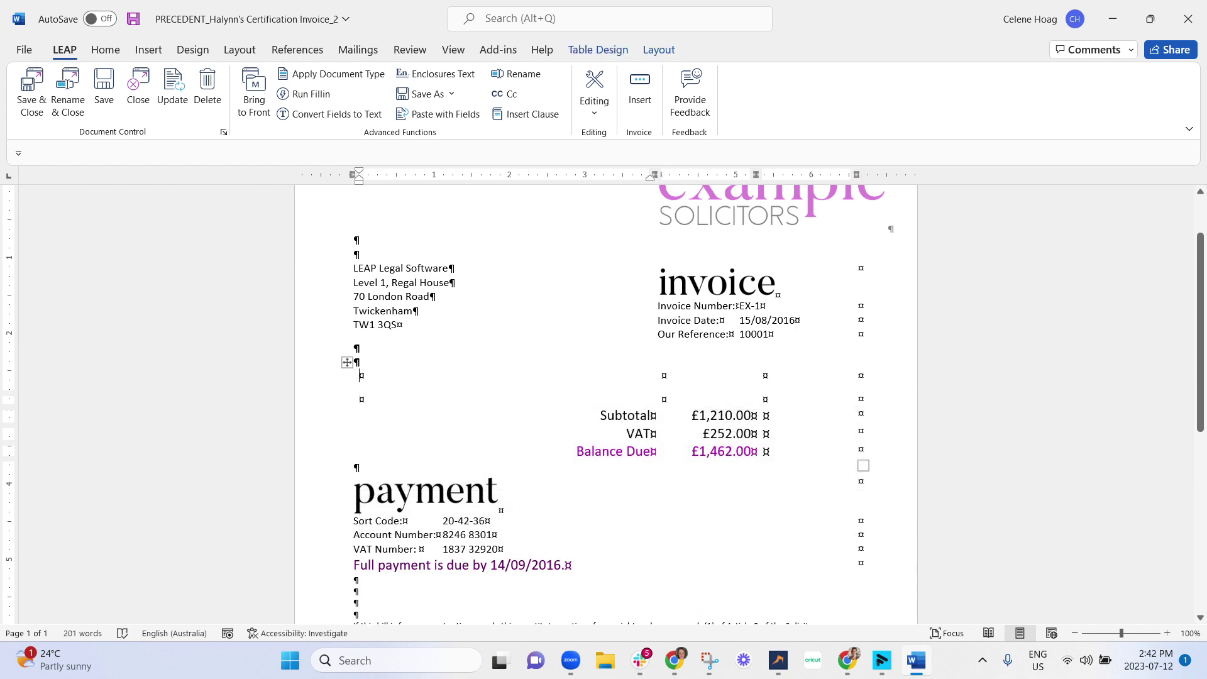
{"action": "key", "text": "Up"}
{"action": "key", "text": "Return"}
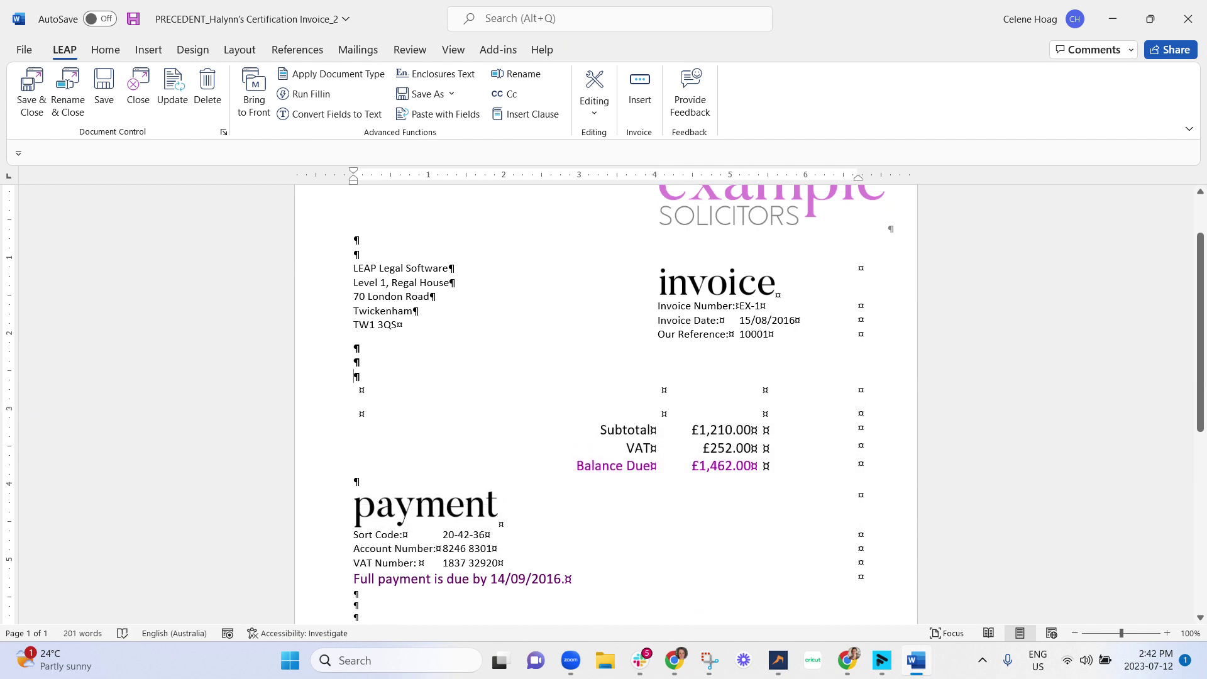
Insert the Invoice Sections Placeholder field into the blank paragraph above the totals.
{"action": "left_click", "coordinate": [641, 100]}
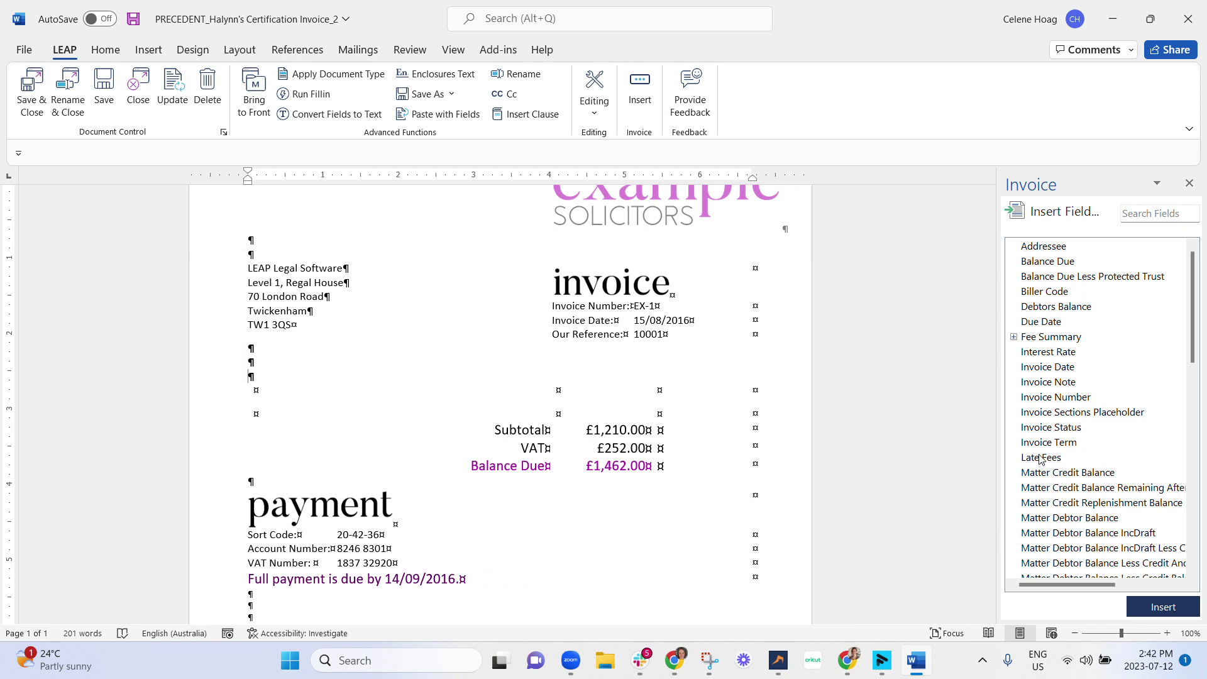
{"action": "left_click", "coordinate": [1067, 414]}
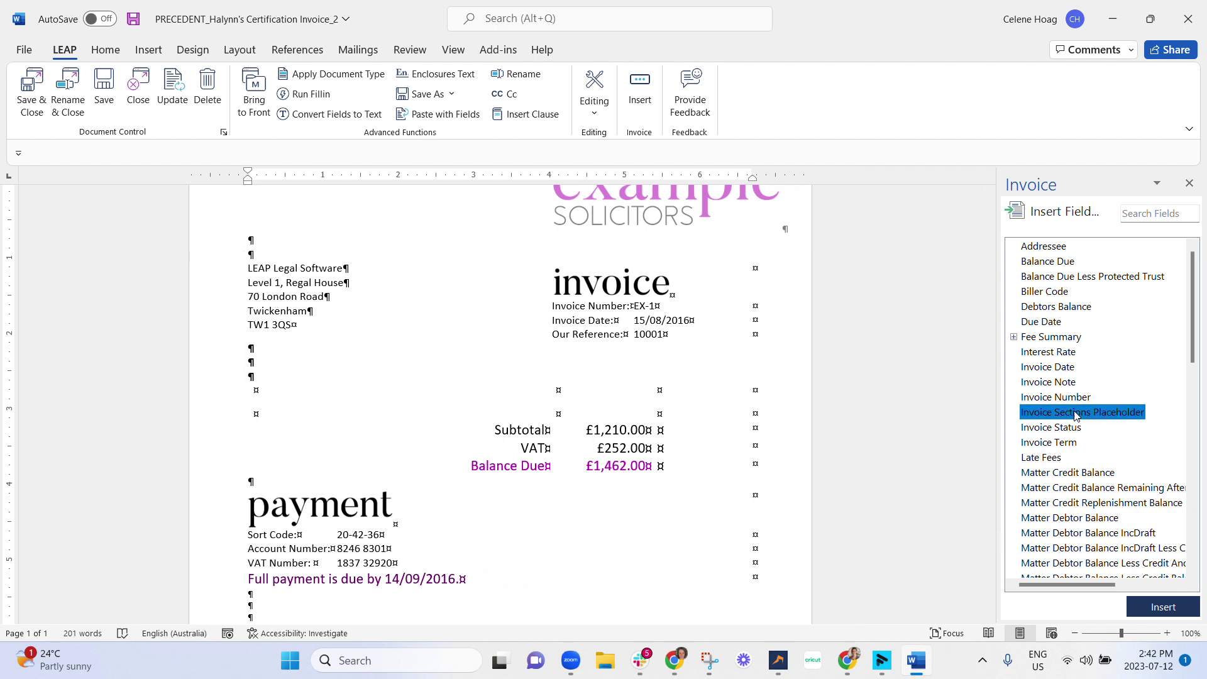
{"action": "left_click", "coordinate": [1161, 610]}
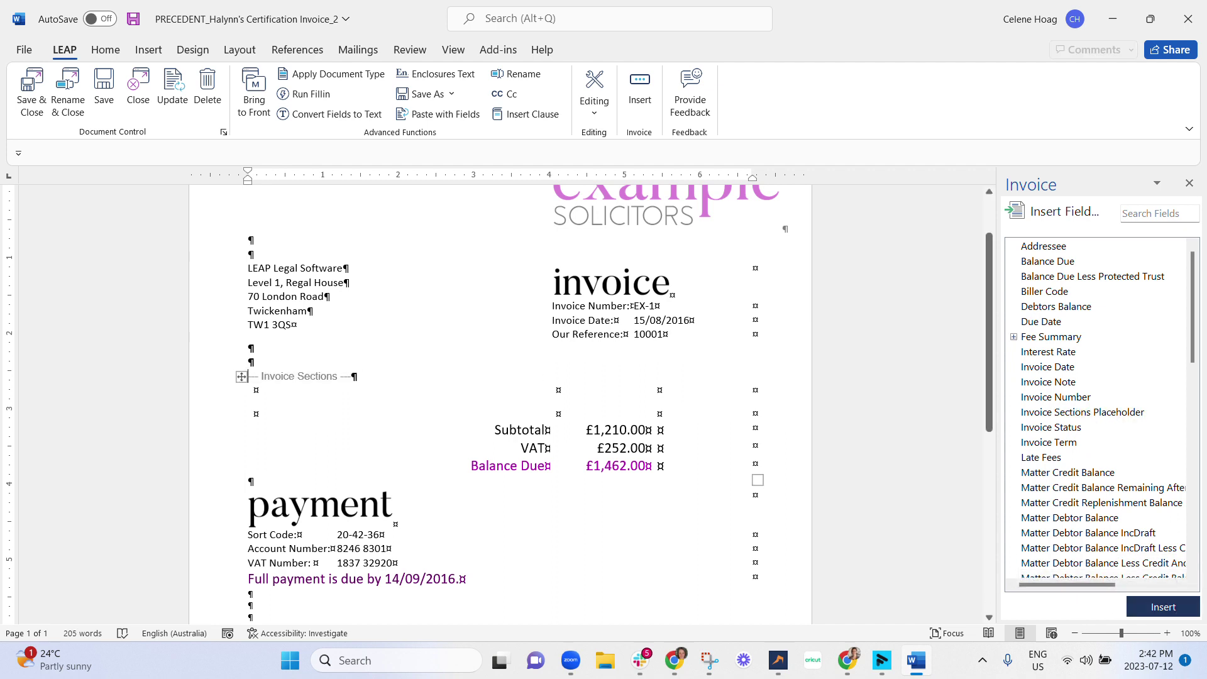
Look through the invoice field list for fields matching the Subtotal, VAT and Balance Due amounts in the totals table.
{"action": "left_click", "coordinate": [546, 447]}
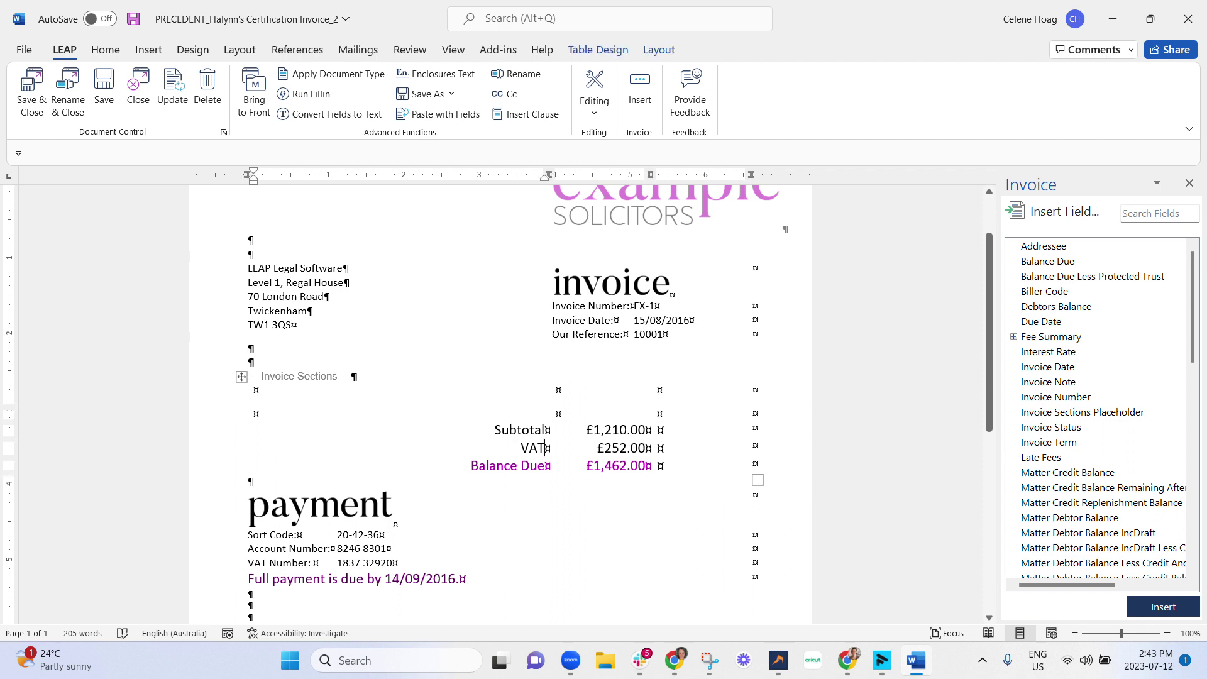
{"action": "scroll", "coordinate": [1115, 492], "scroll_direction": "down", "scroll_amount": 10}
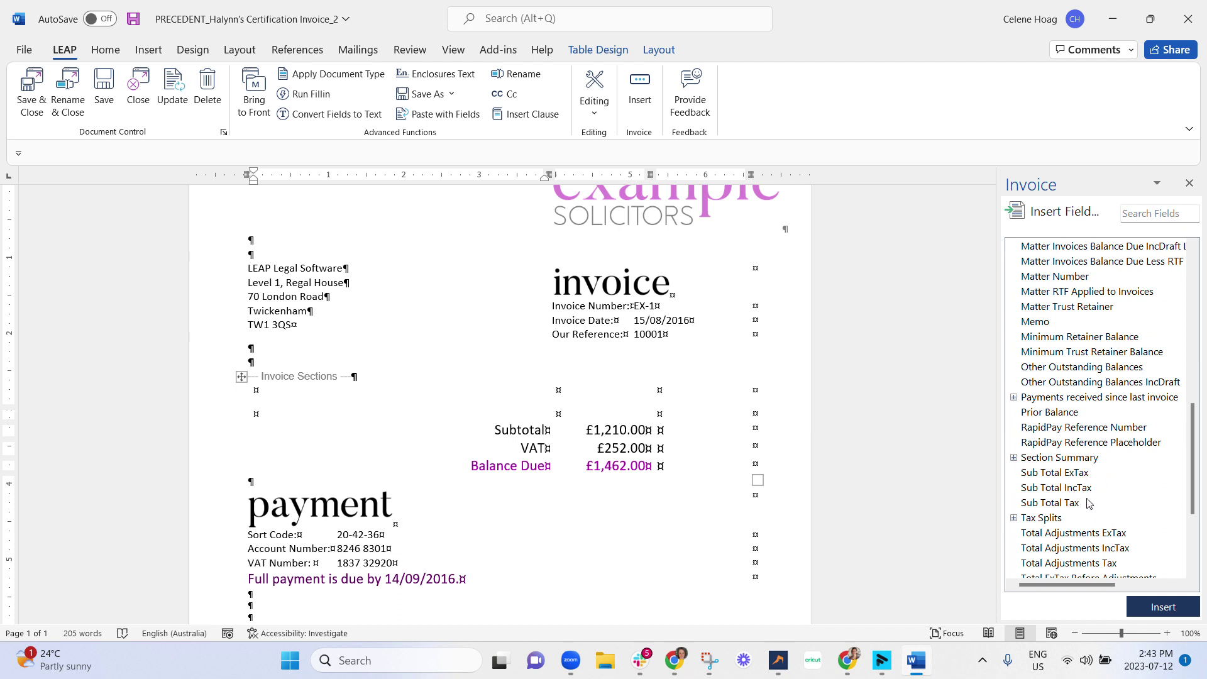
{"action": "scroll", "coordinate": [990, 531], "scroll_direction": "down", "scroll_amount": 2}
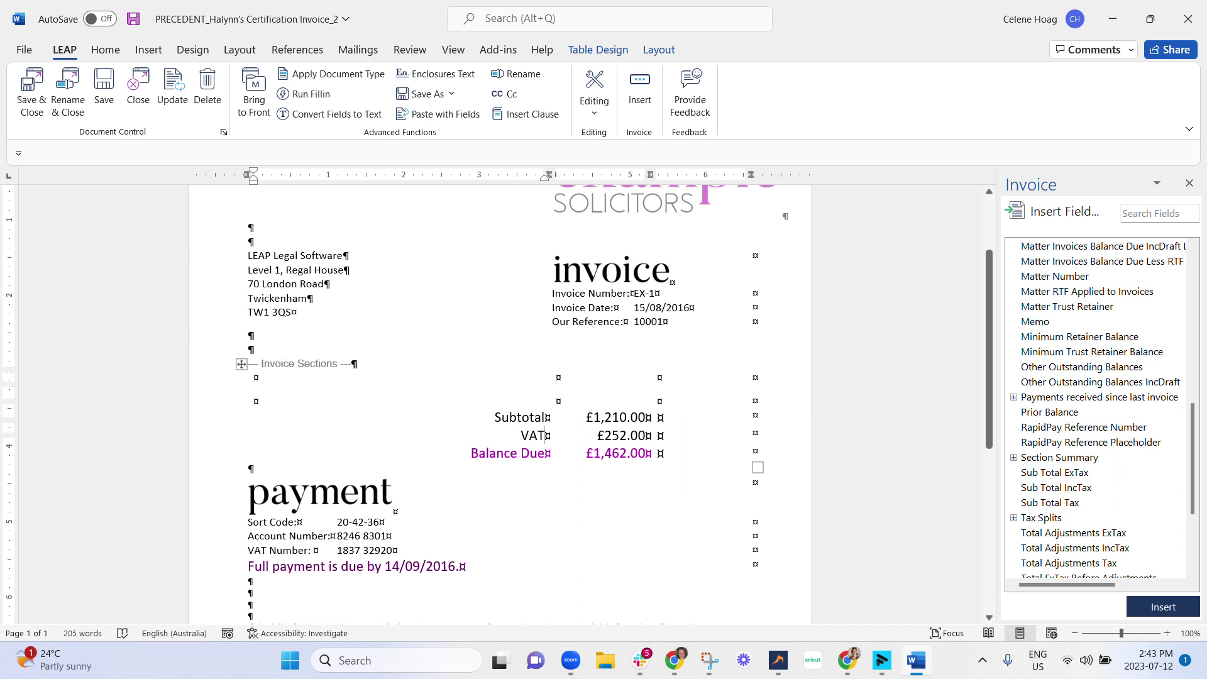
{"action": "scroll", "coordinate": [365, 497], "scroll_direction": "up", "scroll_amount": 1}
Check the full invoice field list for fields matching the sort code, account number and VAT number in the payment section.
{"action": "left_click", "coordinate": [364, 496]}
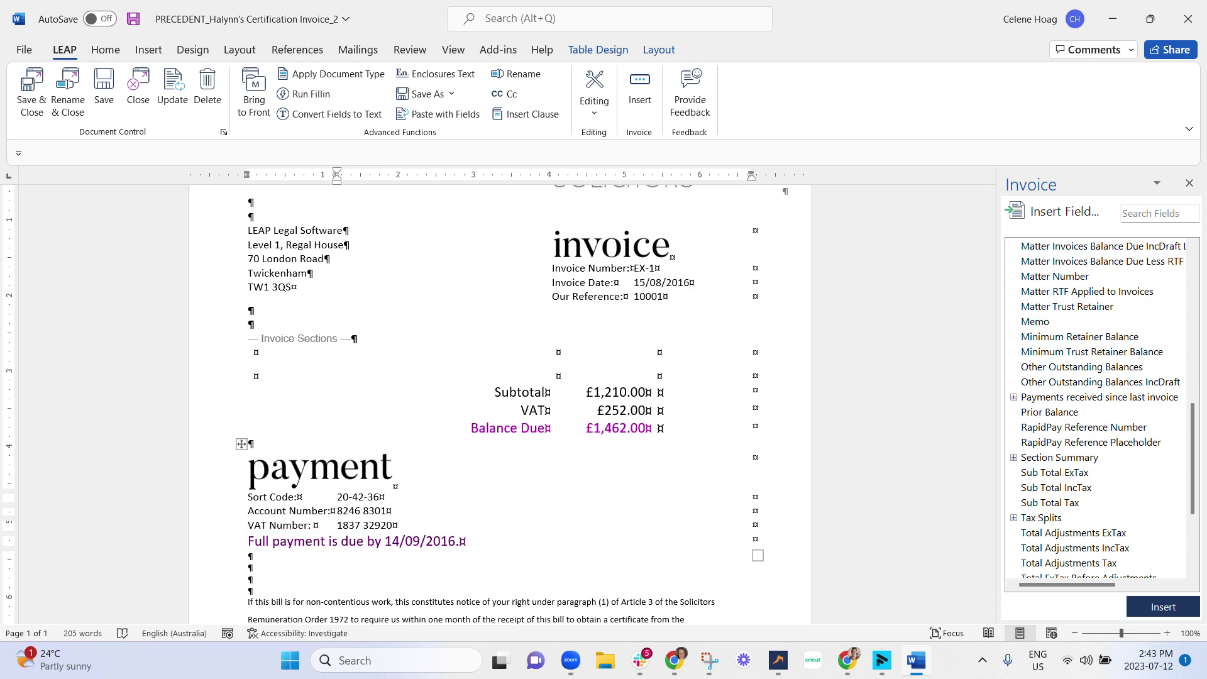
{"action": "scroll", "coordinate": [1123, 431], "scroll_direction": "down", "scroll_amount": 4}
{"action": "scroll", "coordinate": [1123, 431], "scroll_direction": "up", "scroll_amount": 15}
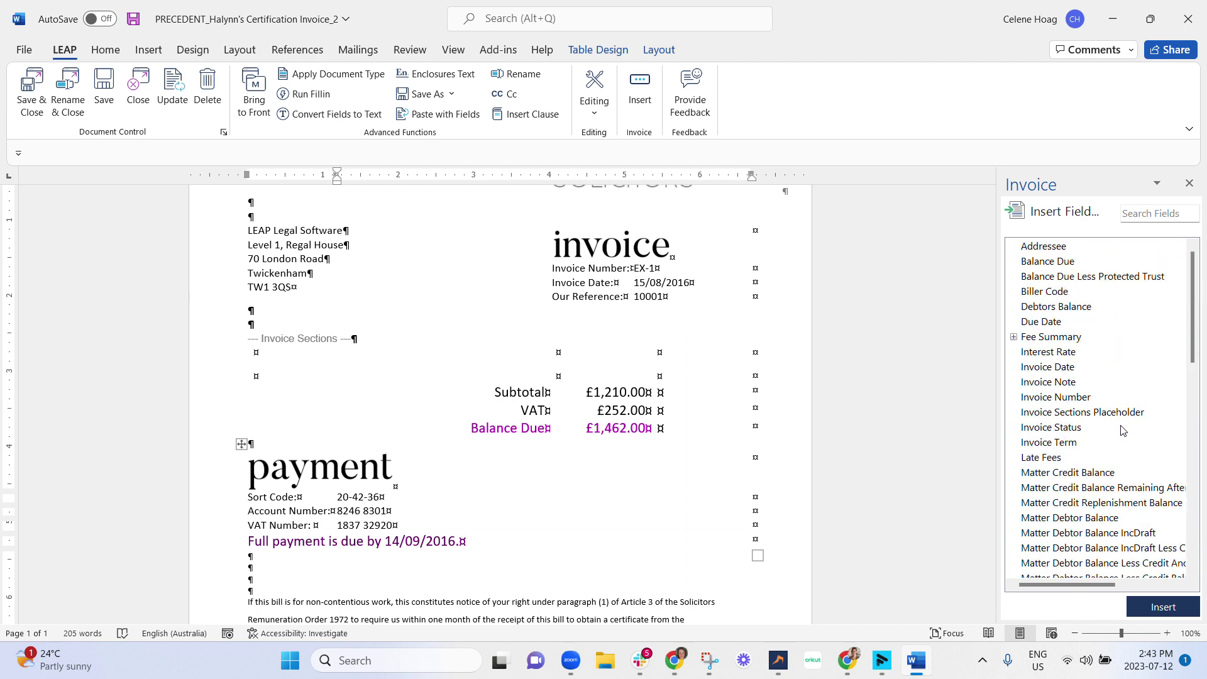
{"action": "scroll", "coordinate": [1123, 431], "scroll_direction": "down", "scroll_amount": 7}
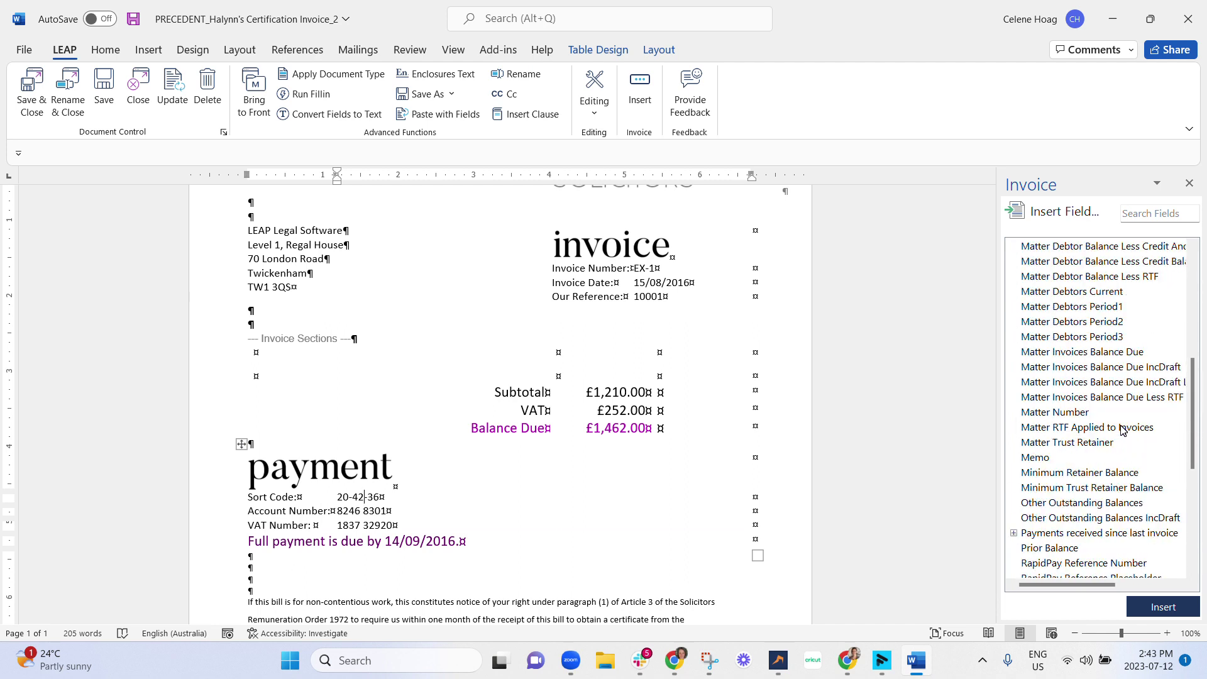
{"action": "scroll", "coordinate": [1126, 387], "scroll_direction": "down", "scroll_amount": 5}
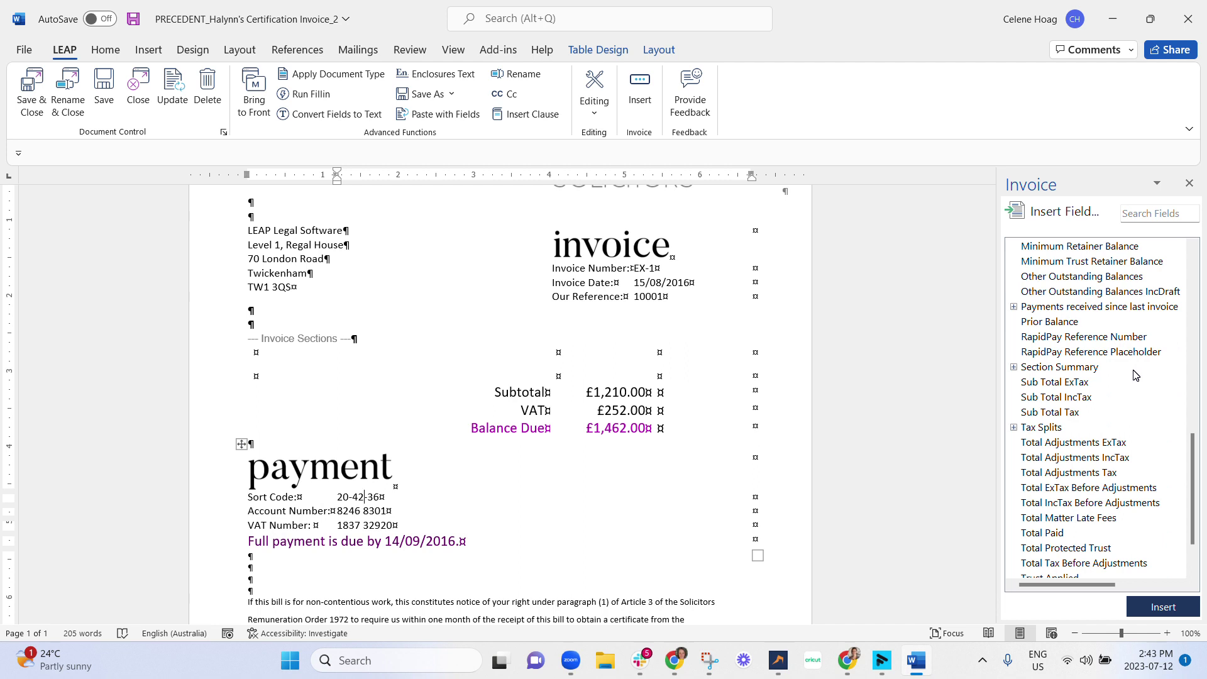
{"action": "scroll", "coordinate": [1135, 375], "scroll_direction": "down", "scroll_amount": 2}
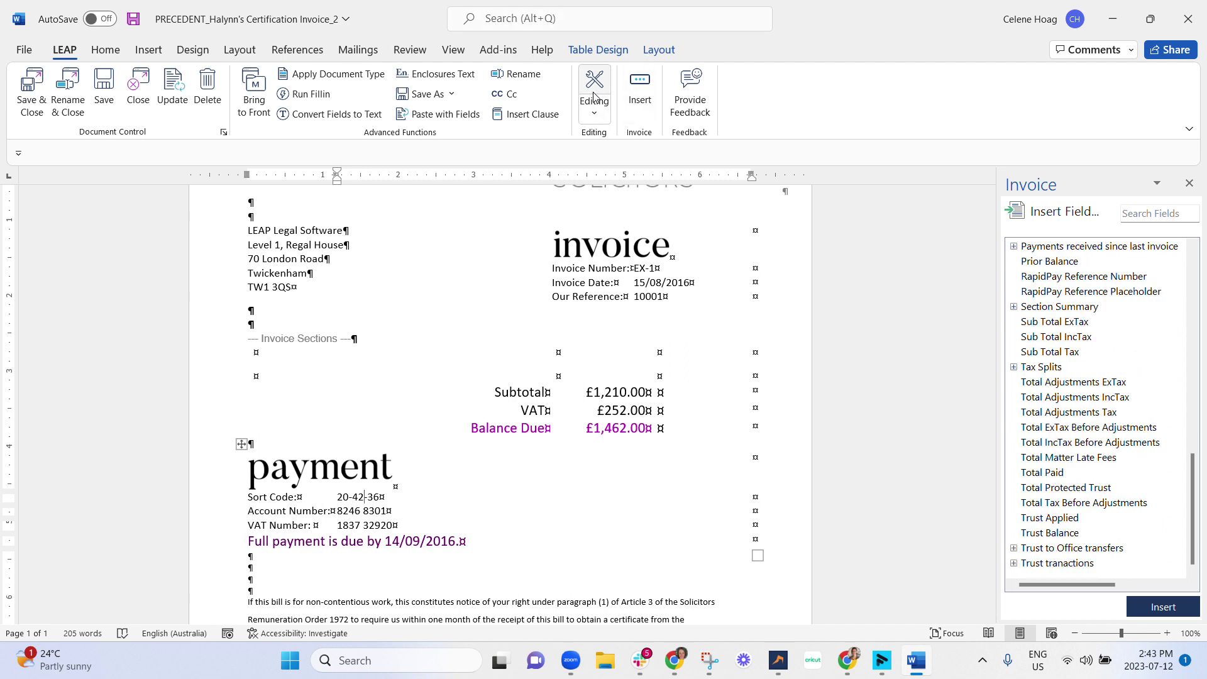
Open the general LEAP field list and search the Bulk invoice fields for "firm".
{"action": "left_click", "coordinate": [603, 118]}
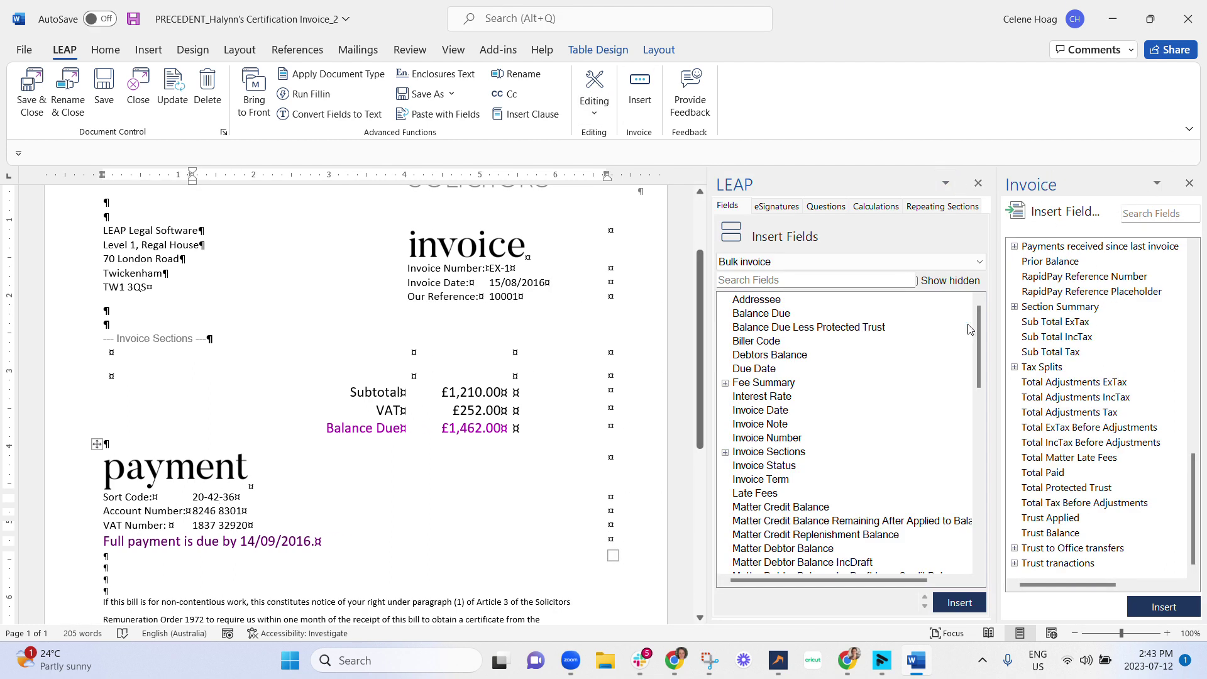
{"action": "scroll", "coordinate": [831, 415], "scroll_direction": "down", "scroll_amount": 12}
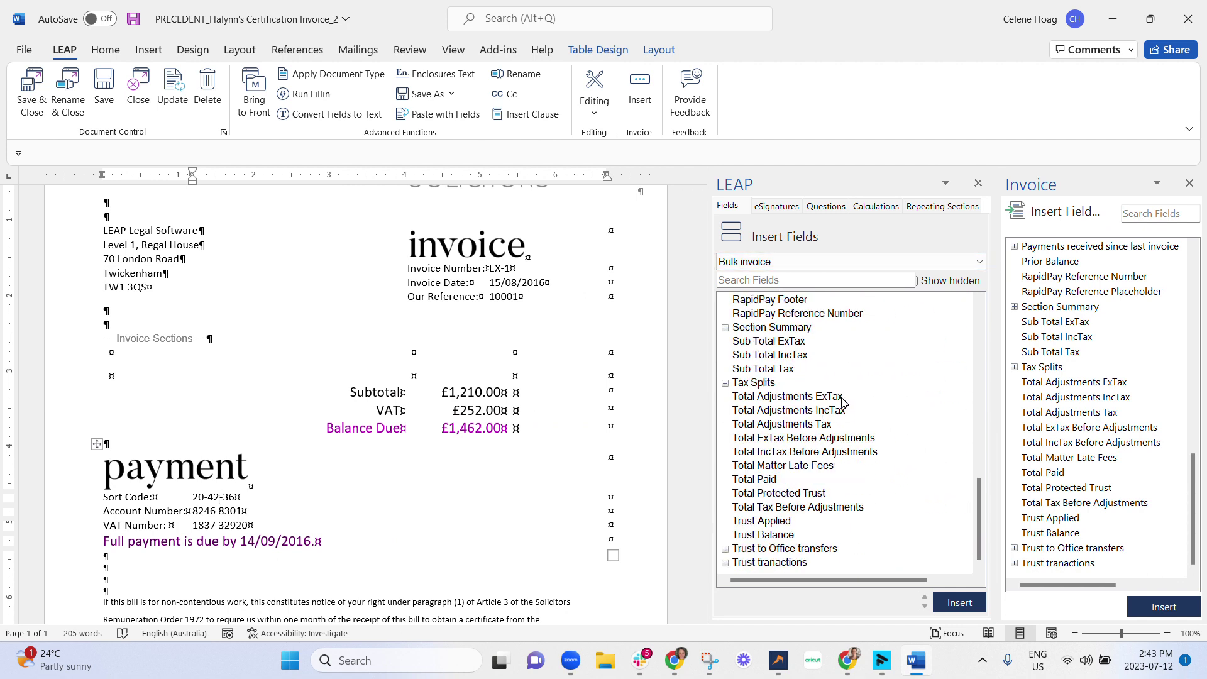
{"action": "scroll", "coordinate": [831, 412], "scroll_direction": "up", "scroll_amount": 12}
{"action": "left_click", "coordinate": [828, 286]}
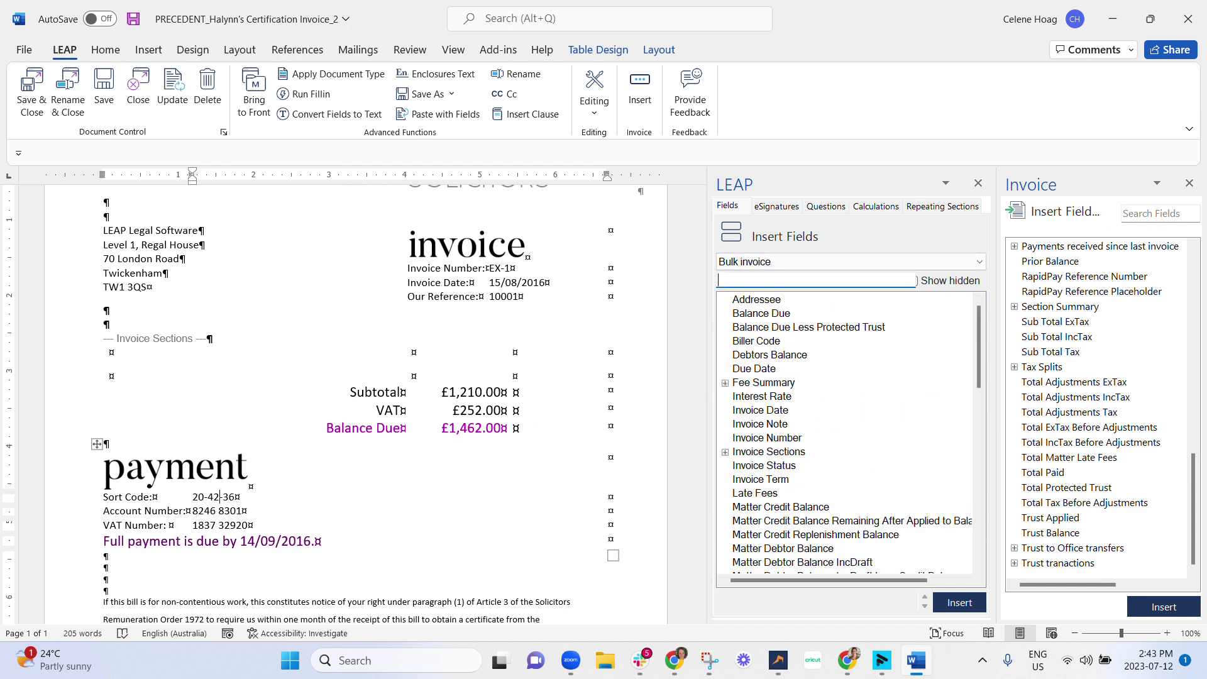
{"action": "type", "text": "m"}
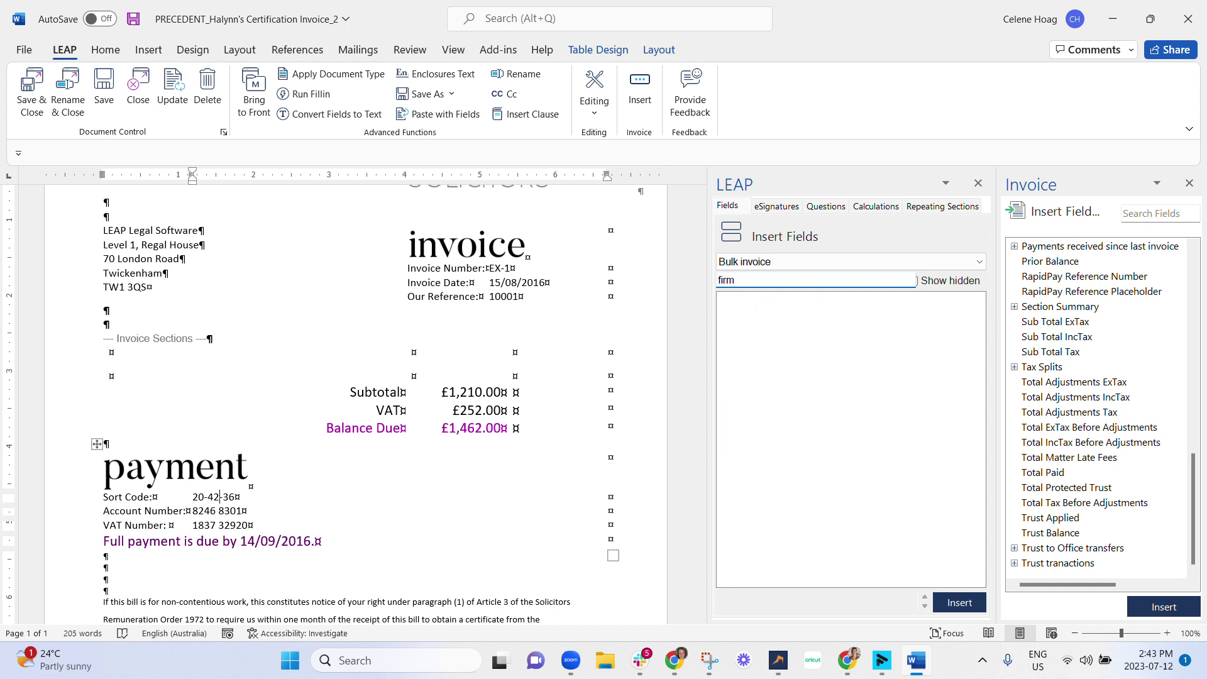
{"action": "key", "text": "BackSpace"}
List the Firm Details fields and look through them for bank account and tax registration fields.
{"action": "left_click", "coordinate": [768, 263]}
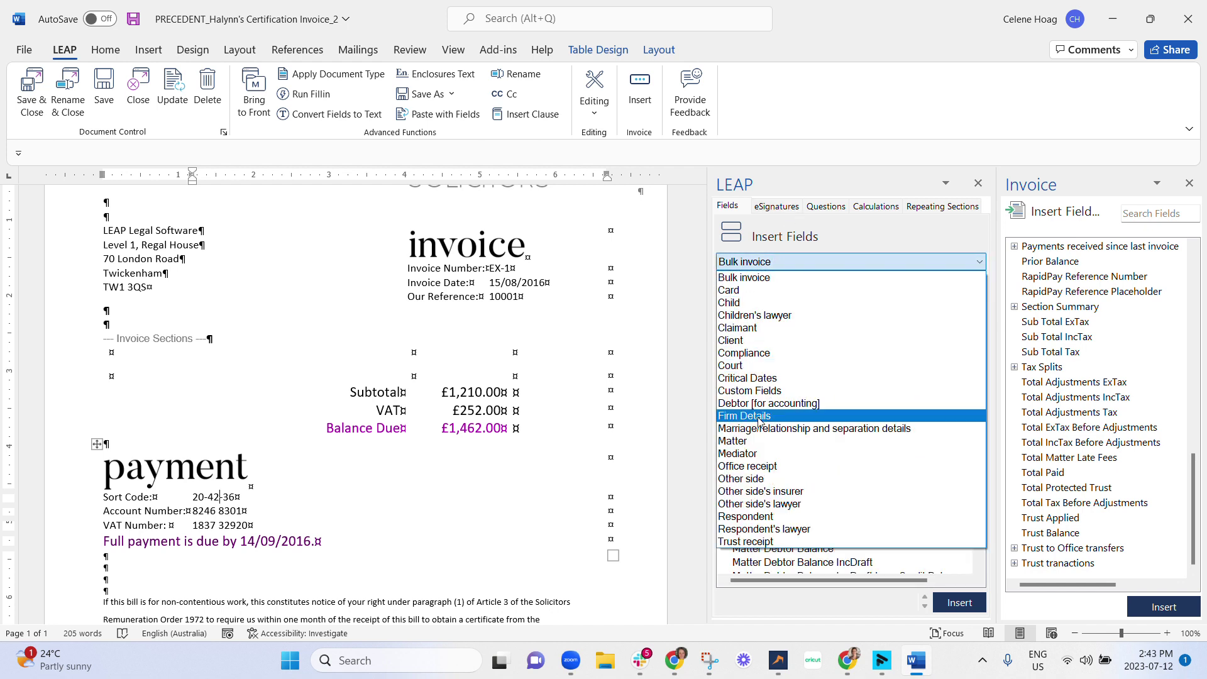
{"action": "left_click", "coordinate": [761, 417]}
{"action": "scroll", "coordinate": [835, 428], "scroll_direction": "down", "scroll_amount": 5}
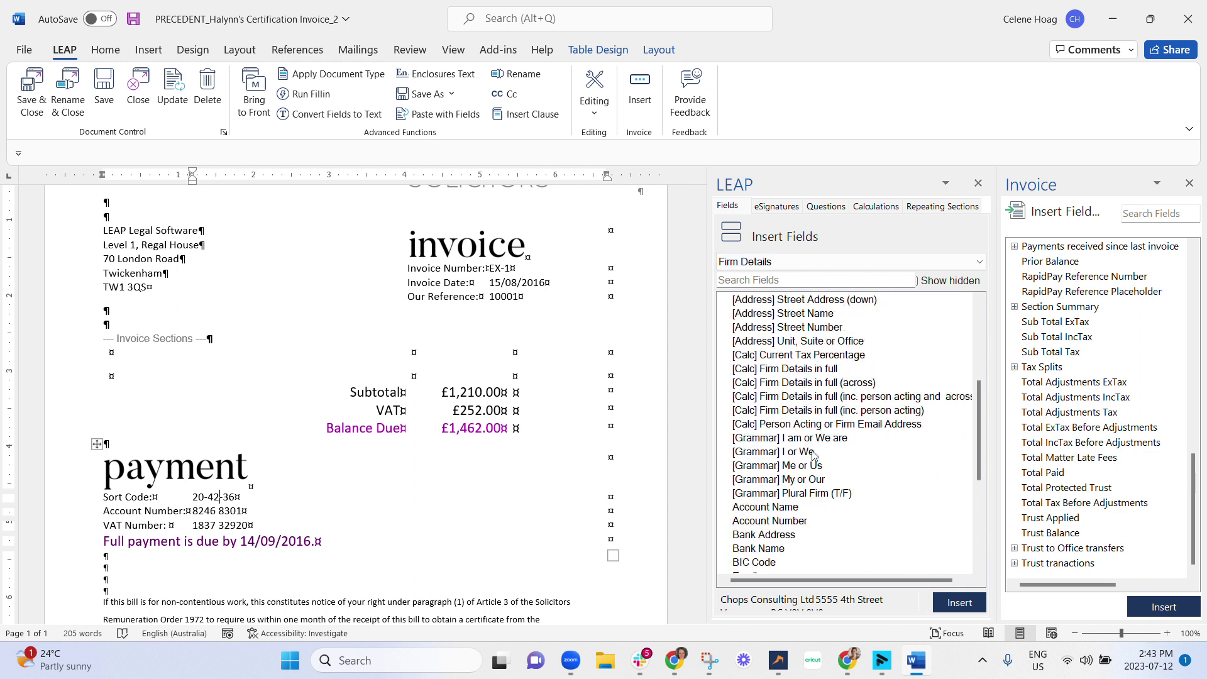
{"action": "scroll", "coordinate": [786, 551], "scroll_direction": "down", "scroll_amount": 3}
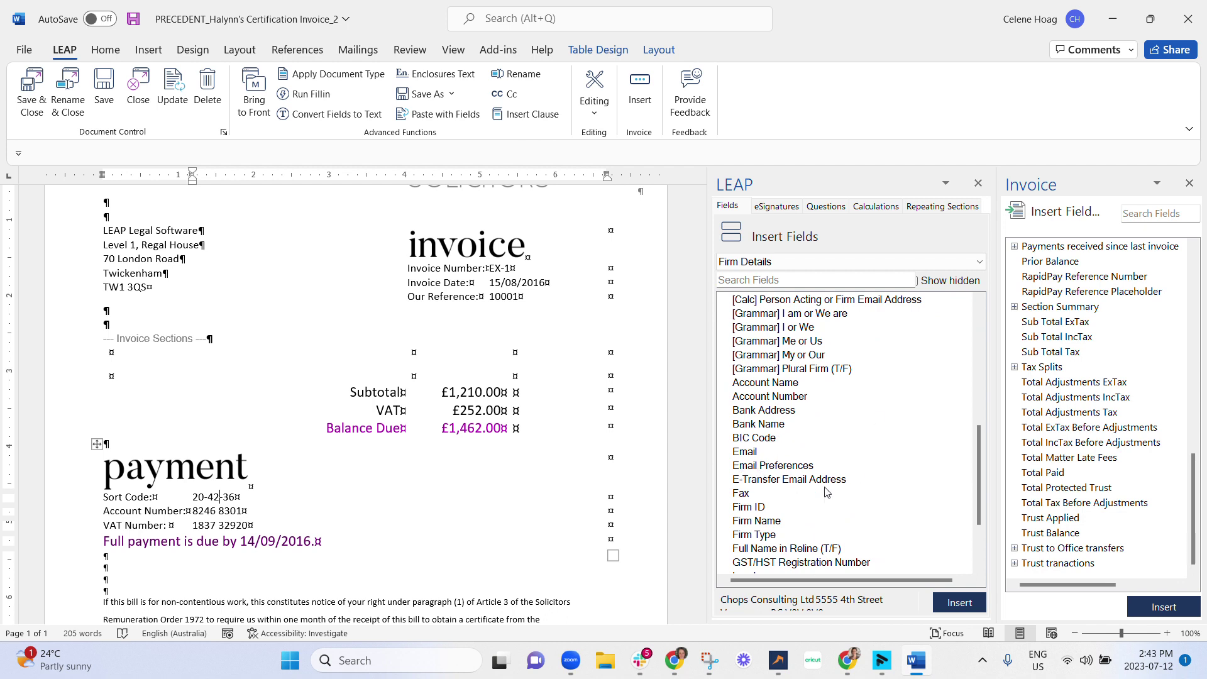
{"action": "scroll", "coordinate": [808, 498], "scroll_direction": "down", "scroll_amount": 3}
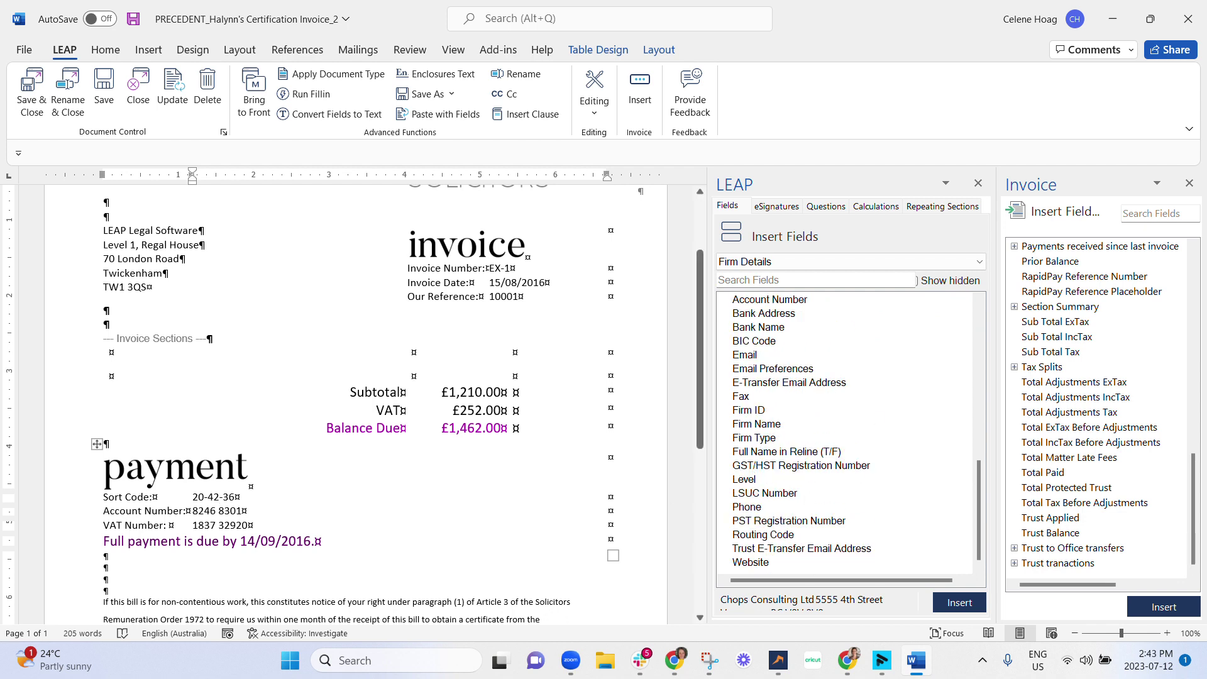
Review the available invoice fields again and read the rest of the template down to the closing legal notes.
{"action": "scroll", "coordinate": [355, 402], "scroll_direction": "up", "scroll_amount": 1}
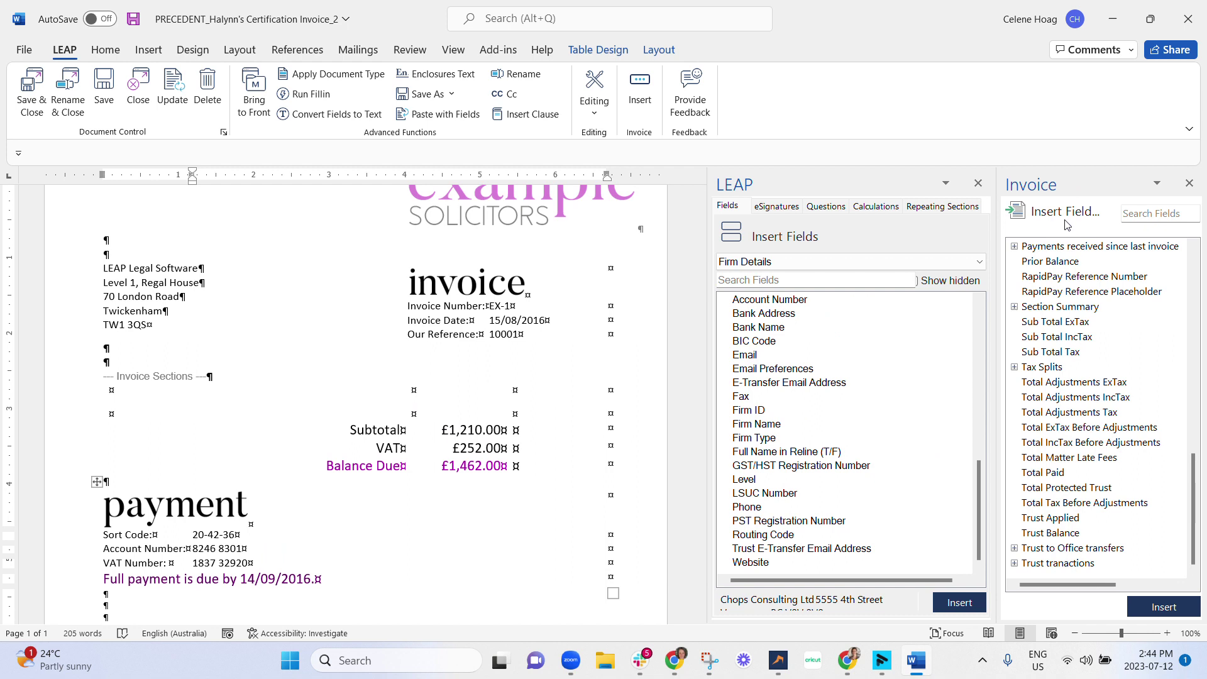
{"action": "scroll", "coordinate": [1091, 301], "scroll_direction": "up", "scroll_amount": 1}
{"action": "scroll", "coordinate": [1093, 298], "scroll_direction": "up", "scroll_amount": 2}
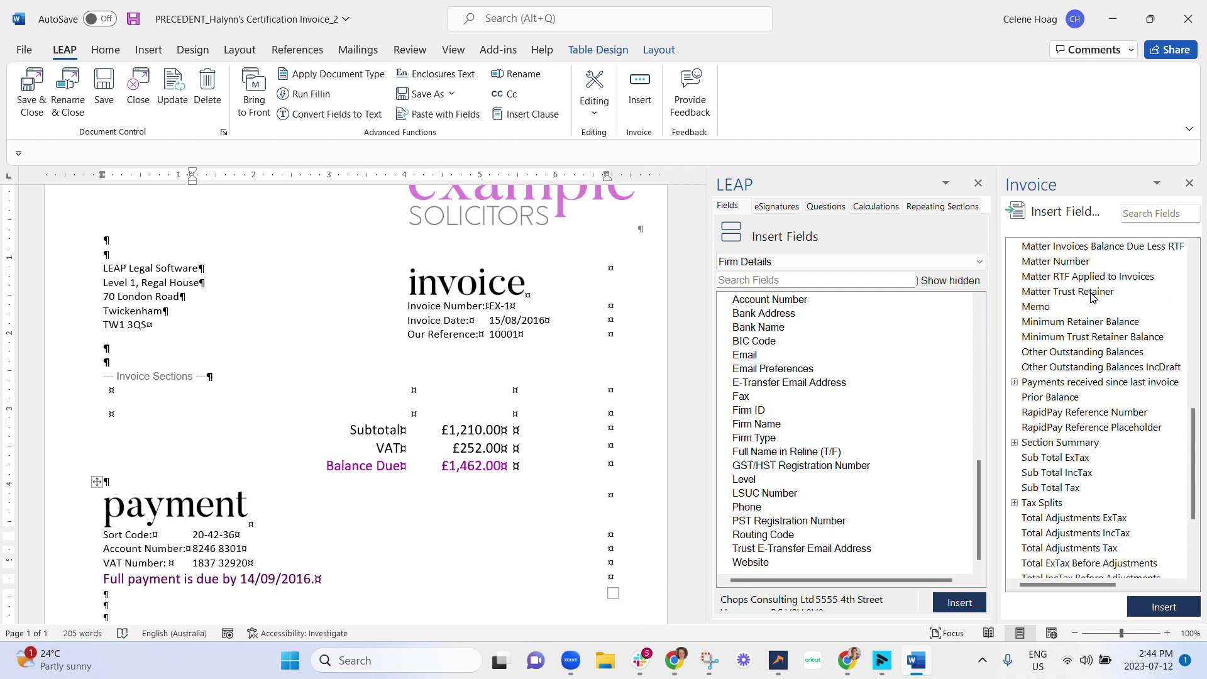
{"action": "scroll", "coordinate": [1099, 298], "scroll_direction": "up", "scroll_amount": 9}
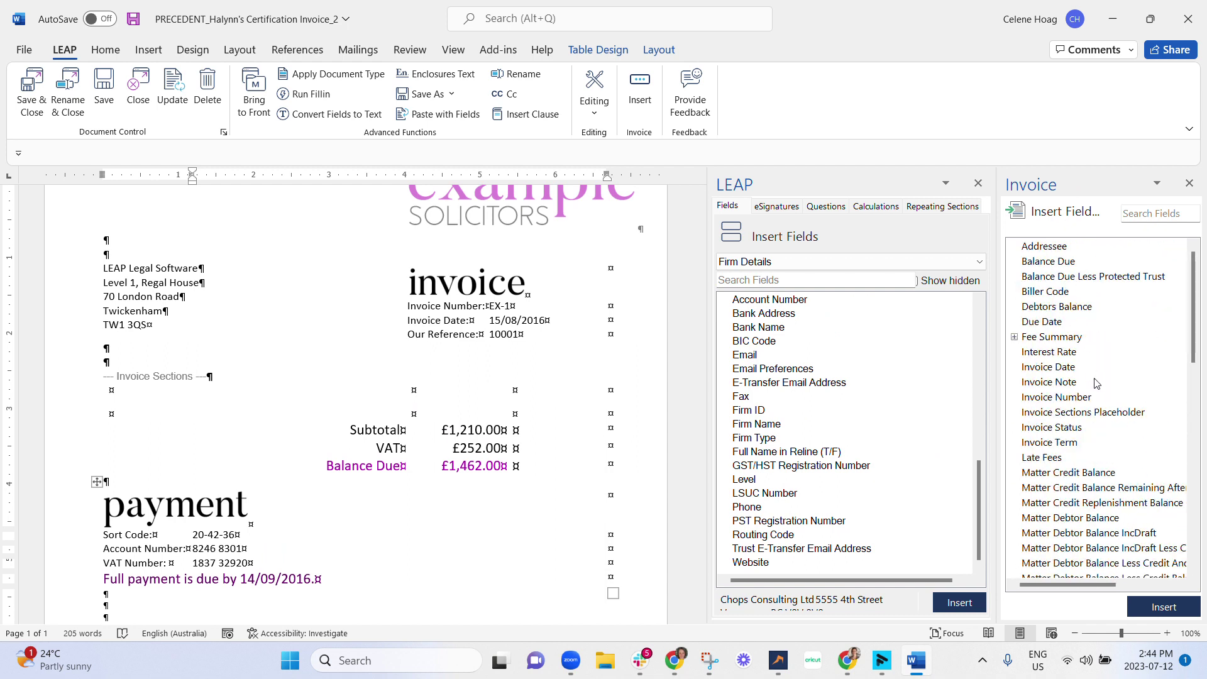
{"action": "scroll", "coordinate": [355, 402], "scroll_direction": "down", "scroll_amount": 3}
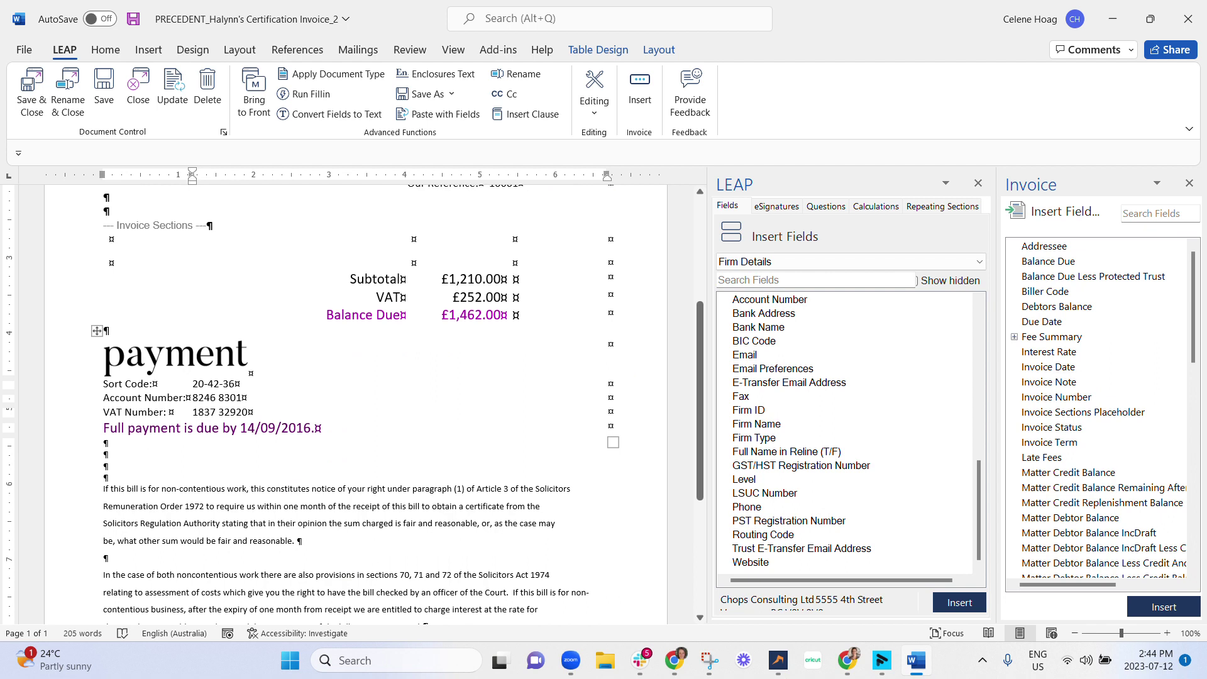
{"action": "scroll", "coordinate": [355, 403], "scroll_direction": "down", "scroll_amount": 5}
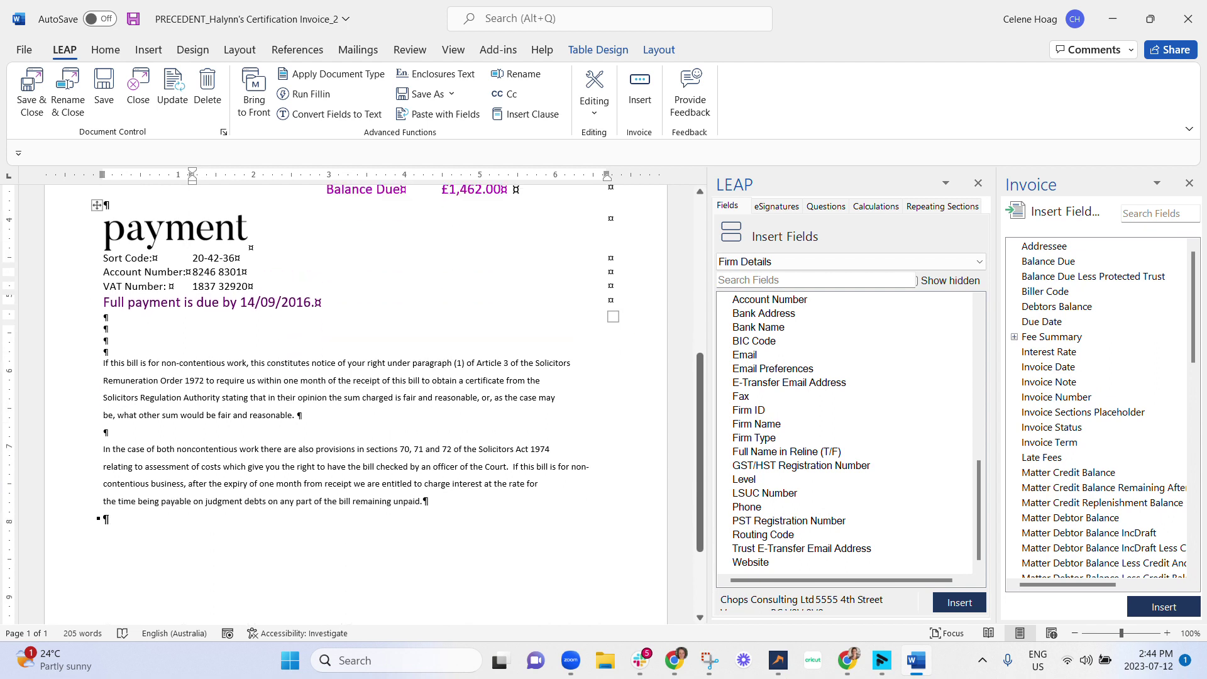
{"action": "scroll", "coordinate": [124, 259], "scroll_direction": "up", "scroll_amount": 10}
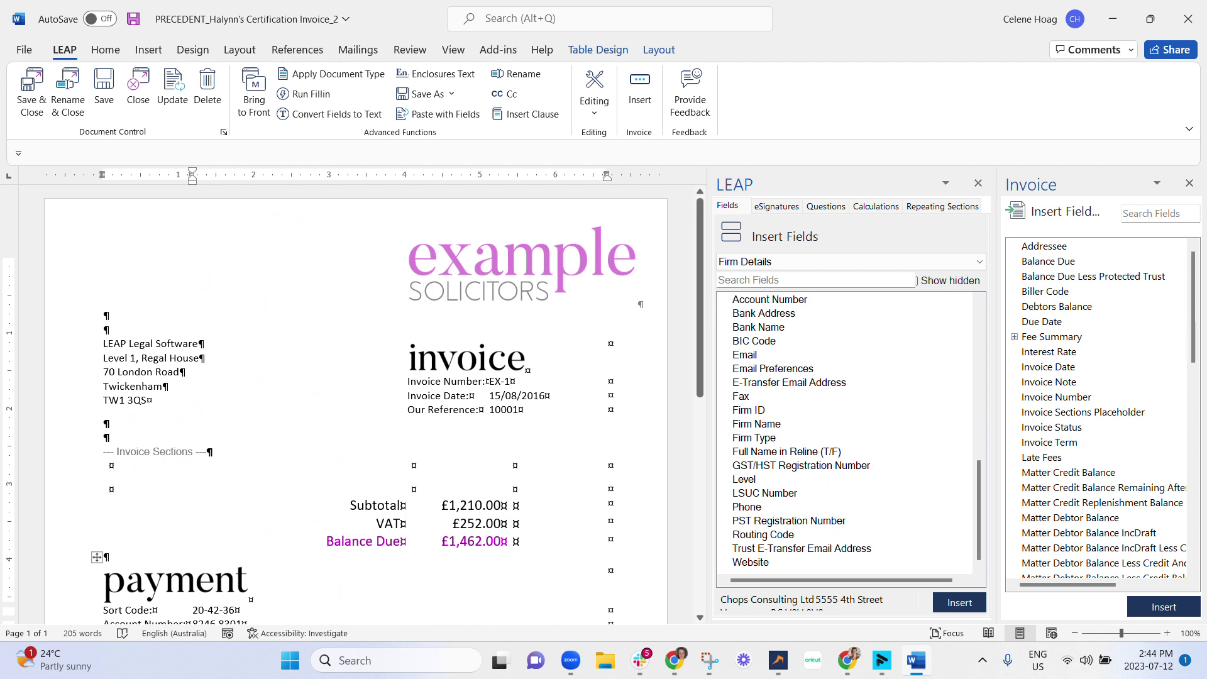
Look through the text styles for the Invoice Sections placeholder, and move the placeholder into the first cell of the totals table.
{"action": "left_click", "coordinate": [165, 460]}
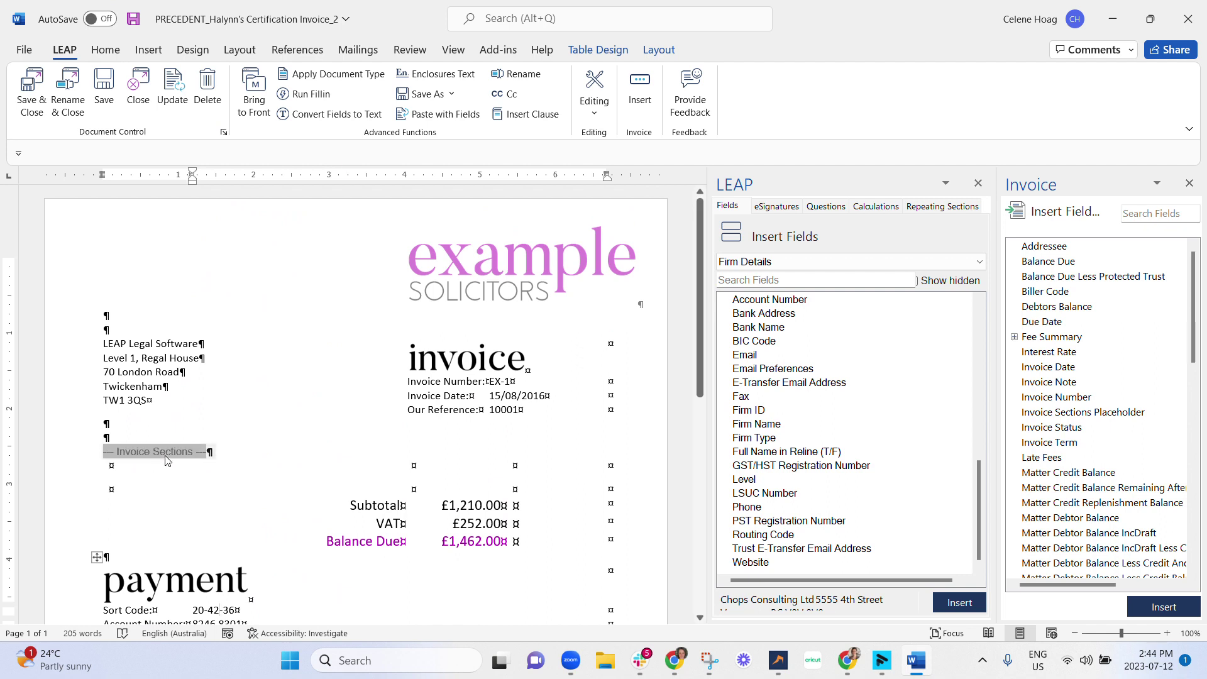
{"action": "right_click", "coordinate": [165, 459]}
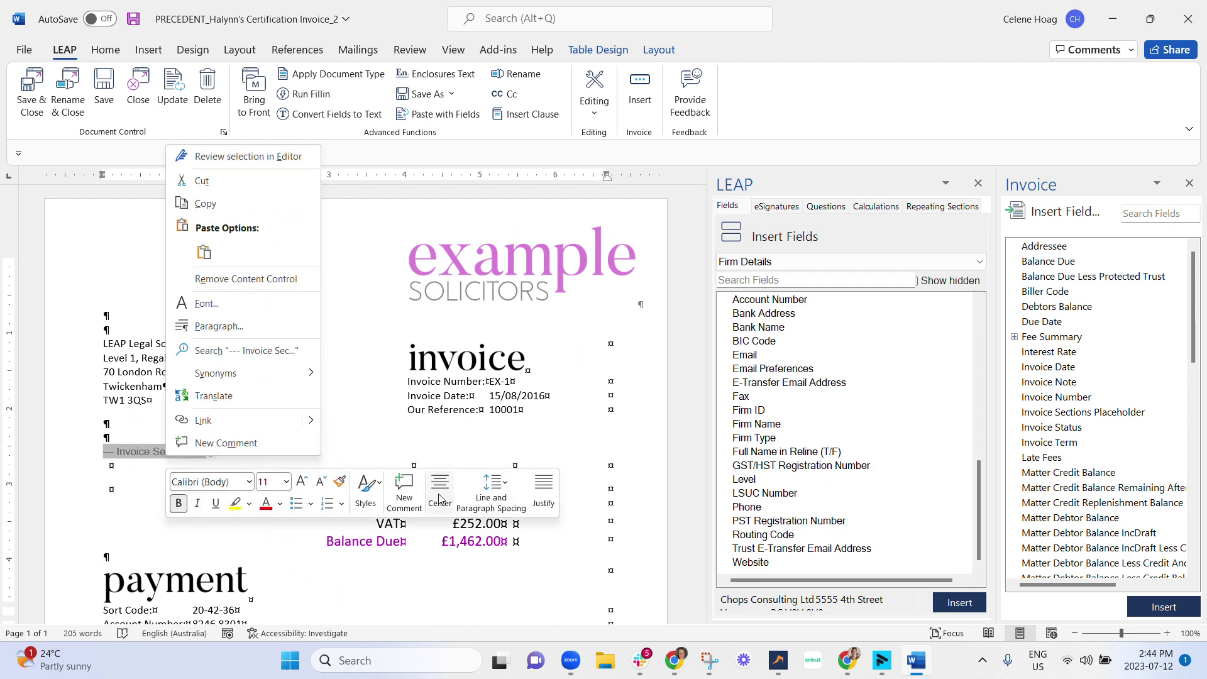
{"action": "left_click", "coordinate": [375, 494]}
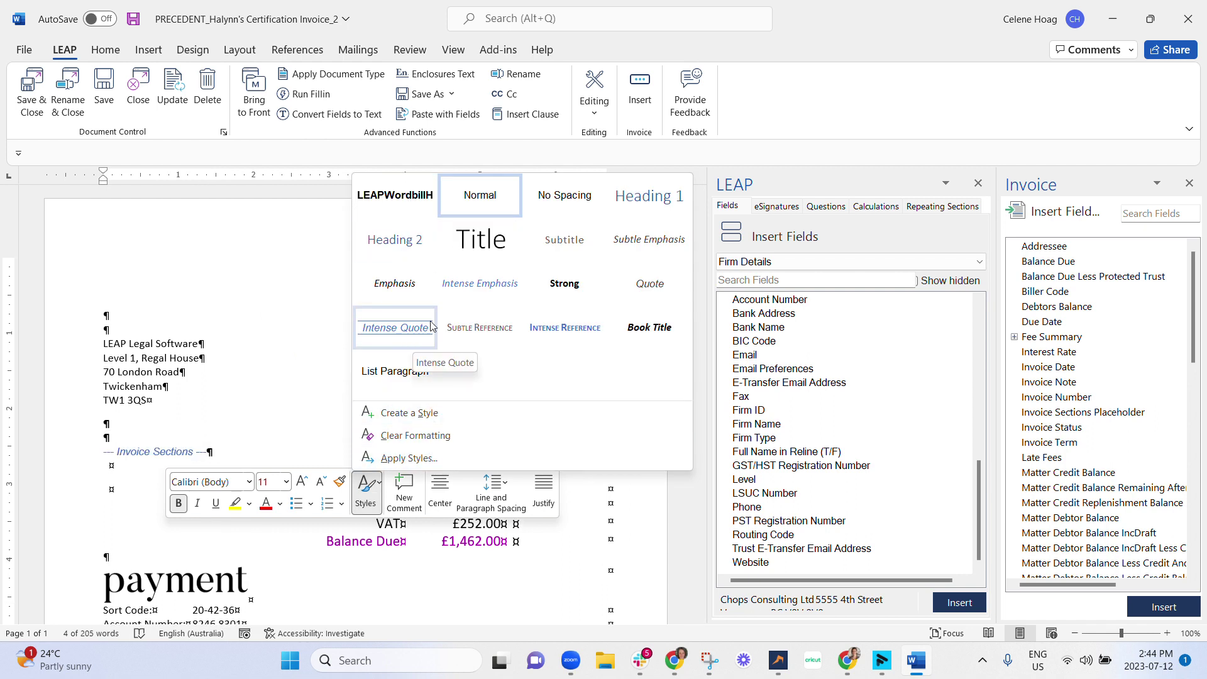
{"action": "left_click", "coordinate": [210, 439]}
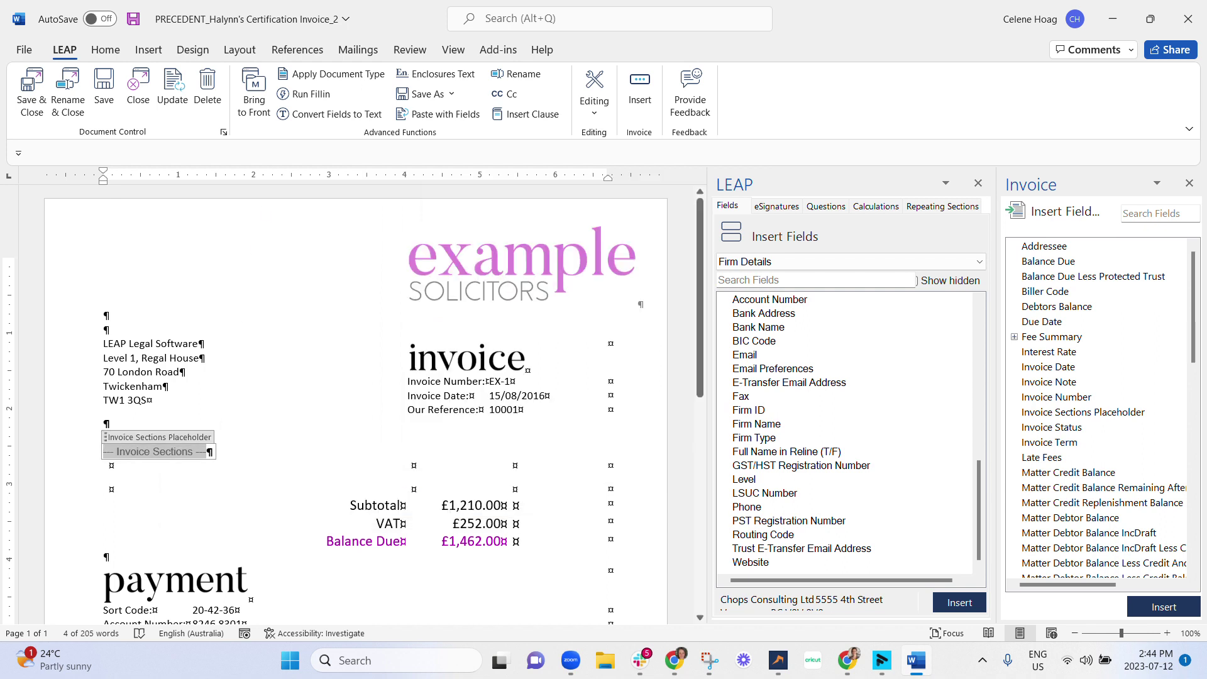
{"action": "left_click_drag", "start_coordinate": [201, 445], "coordinate": [207, 473]}
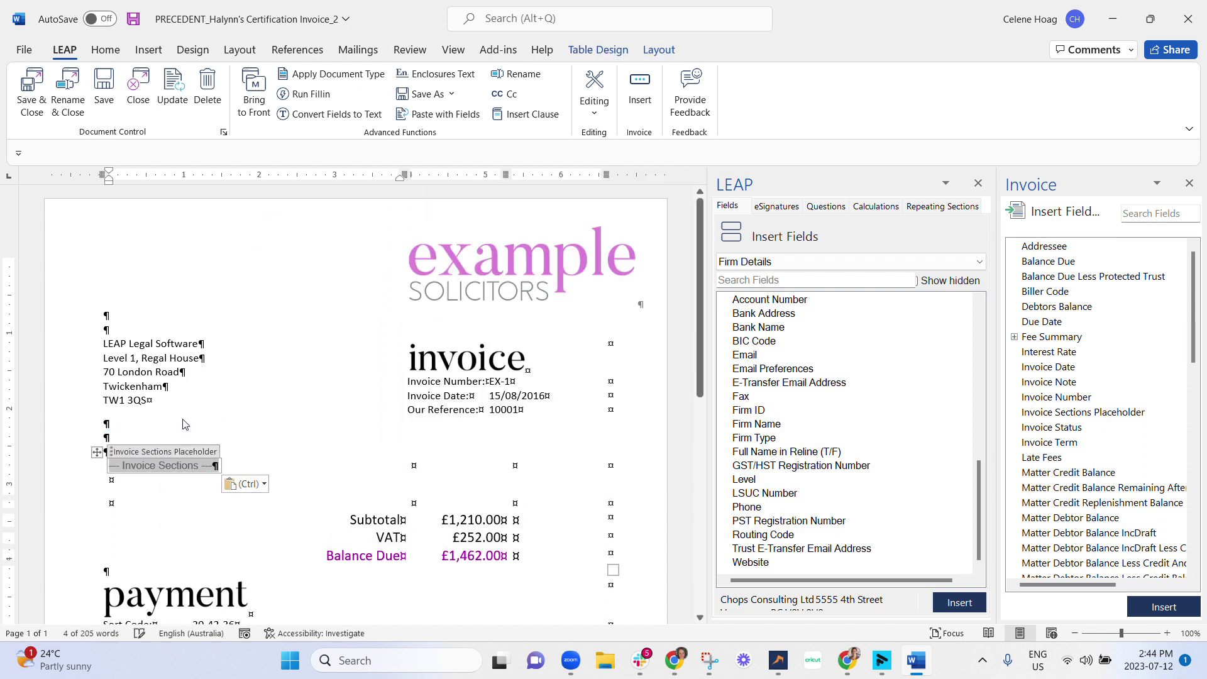
Examine the font colour and font options for the header row of the Table Grid style, discarding any modification.
{"action": "left_click", "coordinate": [598, 50]}
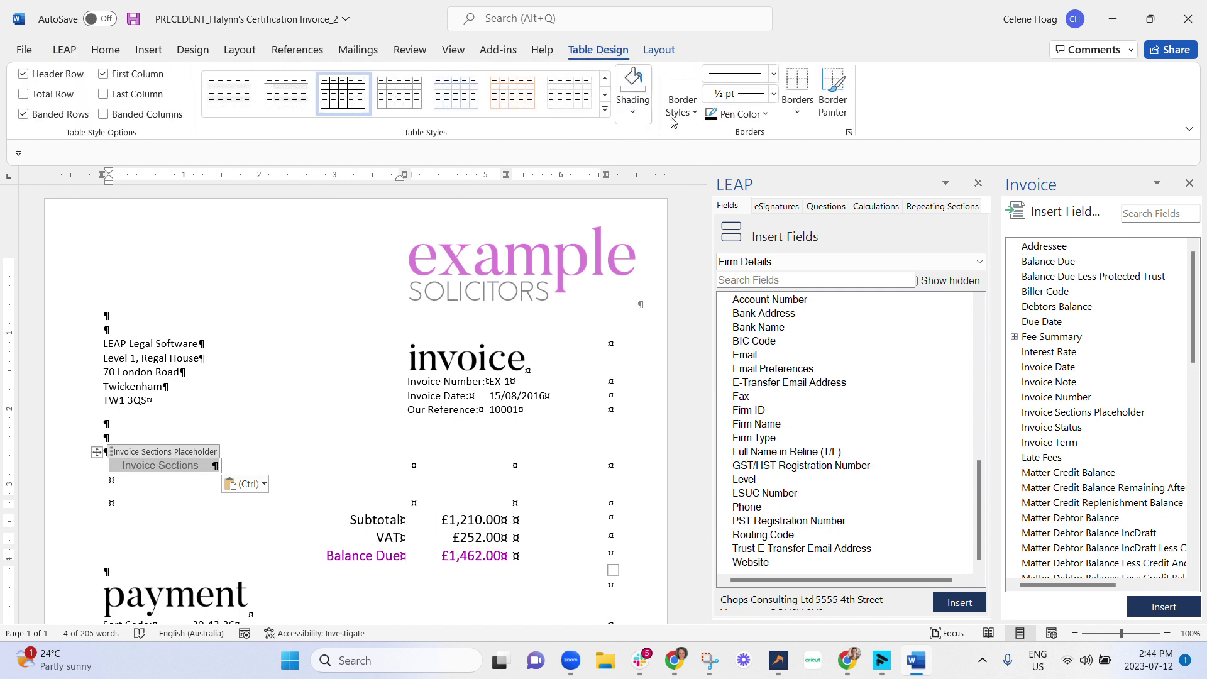
{"action": "left_click", "coordinate": [606, 110]}
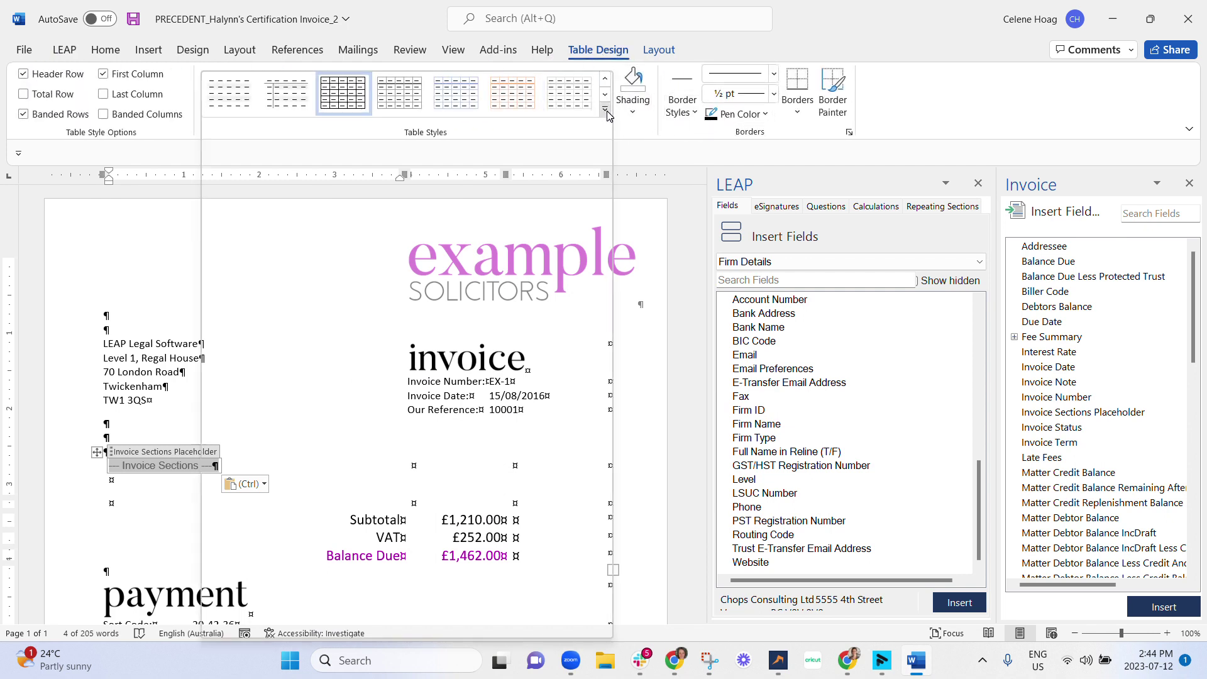
{"action": "left_click", "coordinate": [342, 582]}
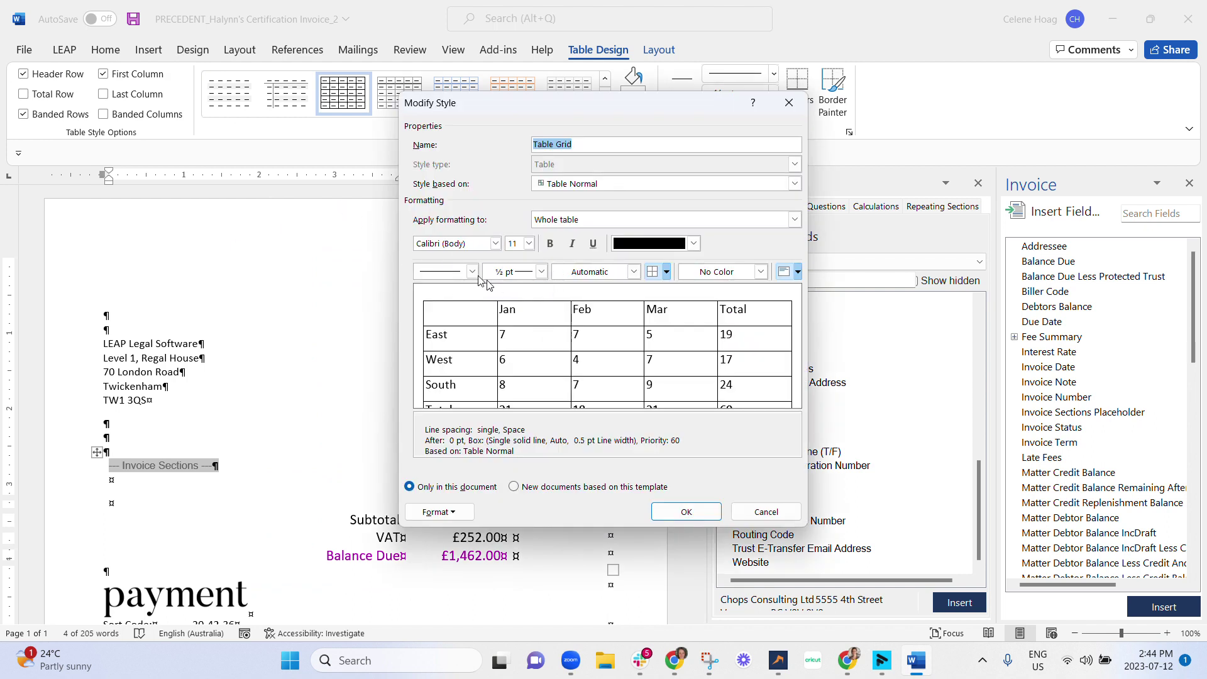
{"action": "left_click", "coordinate": [564, 225]}
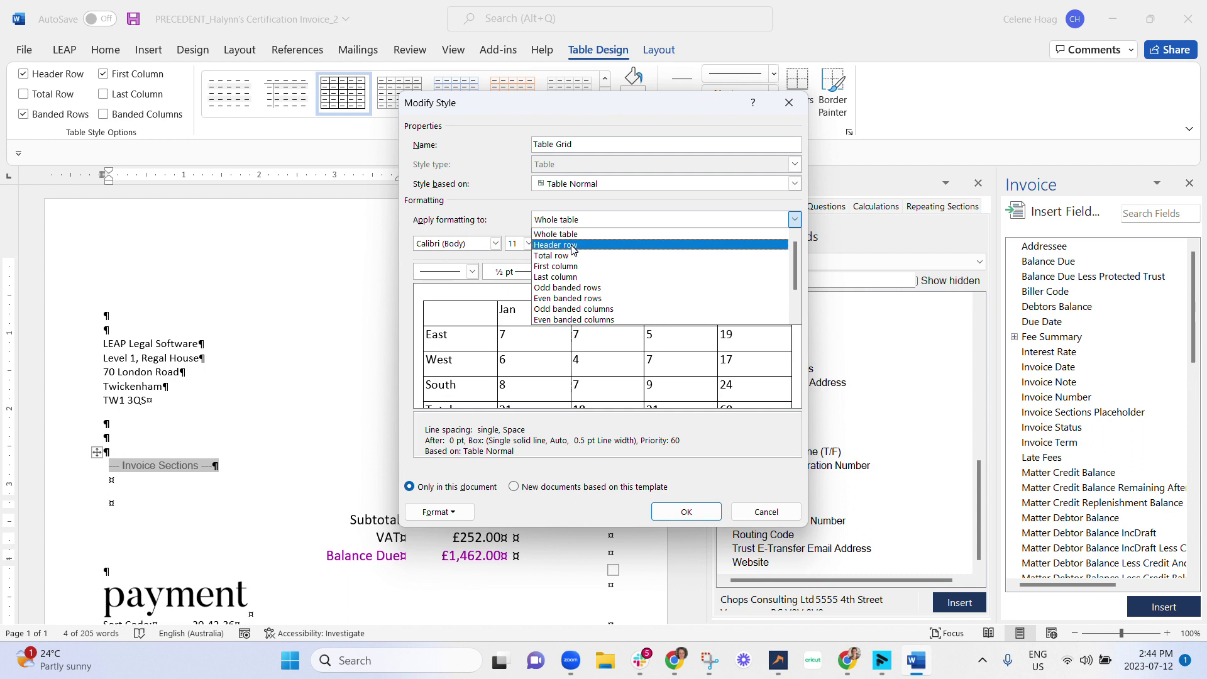
{"action": "left_click", "coordinate": [569, 240]}
{"action": "left_click", "coordinate": [624, 245]}
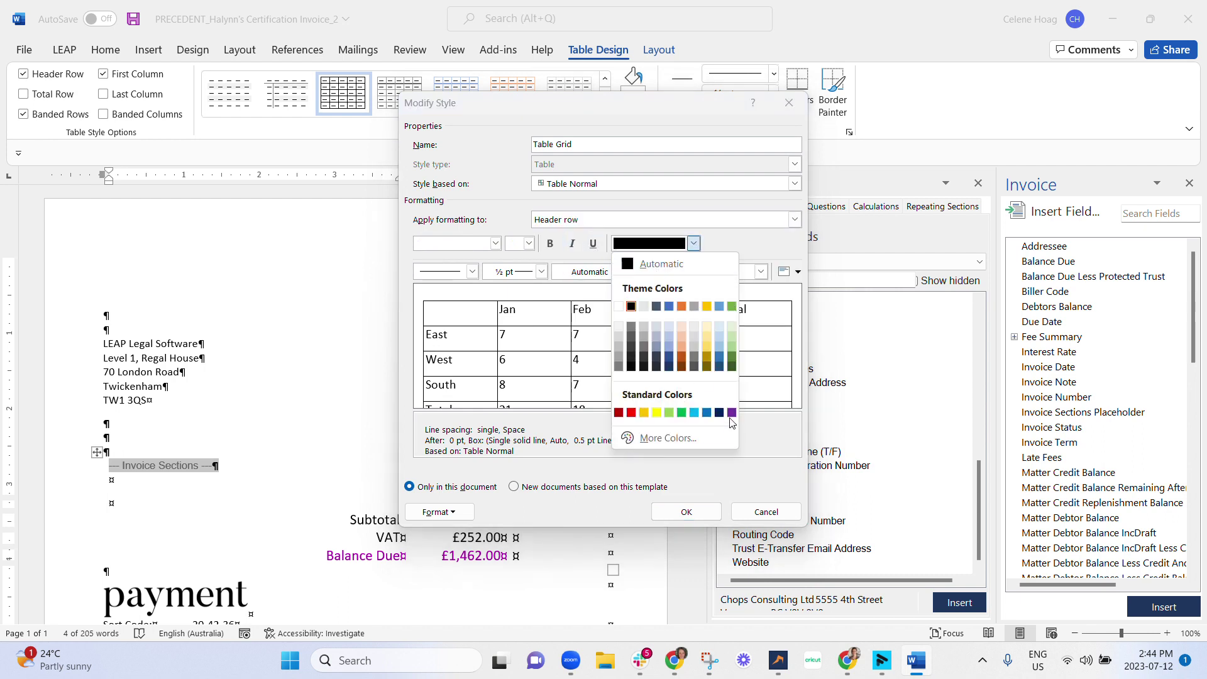
{"action": "left_click", "coordinate": [416, 254]}
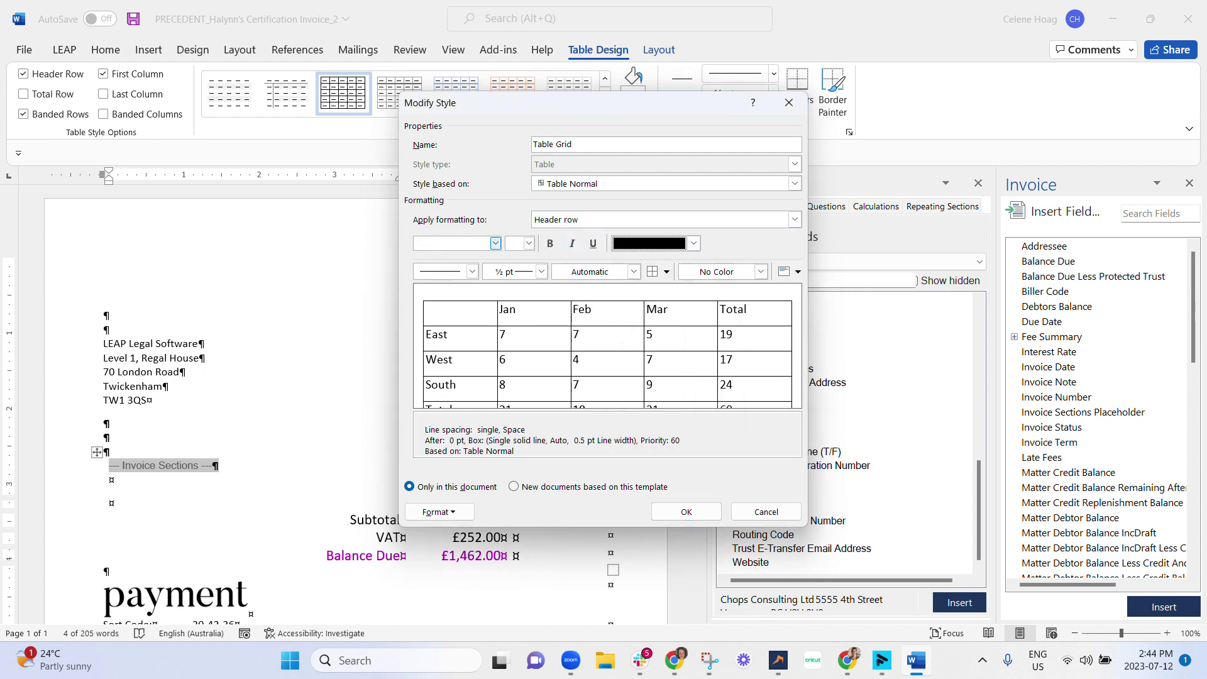
{"action": "left_click", "coordinate": [495, 244]}
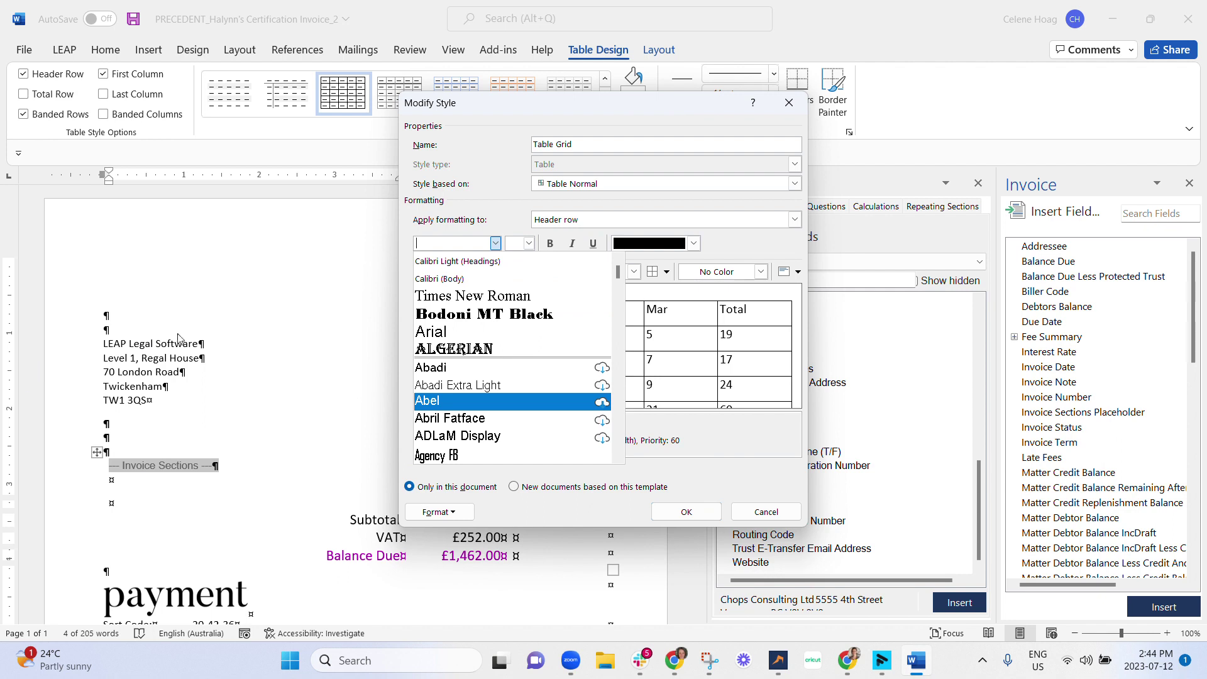
{"action": "left_click", "coordinate": [760, 511]}
{"action": "left_click", "coordinate": [759, 512]}
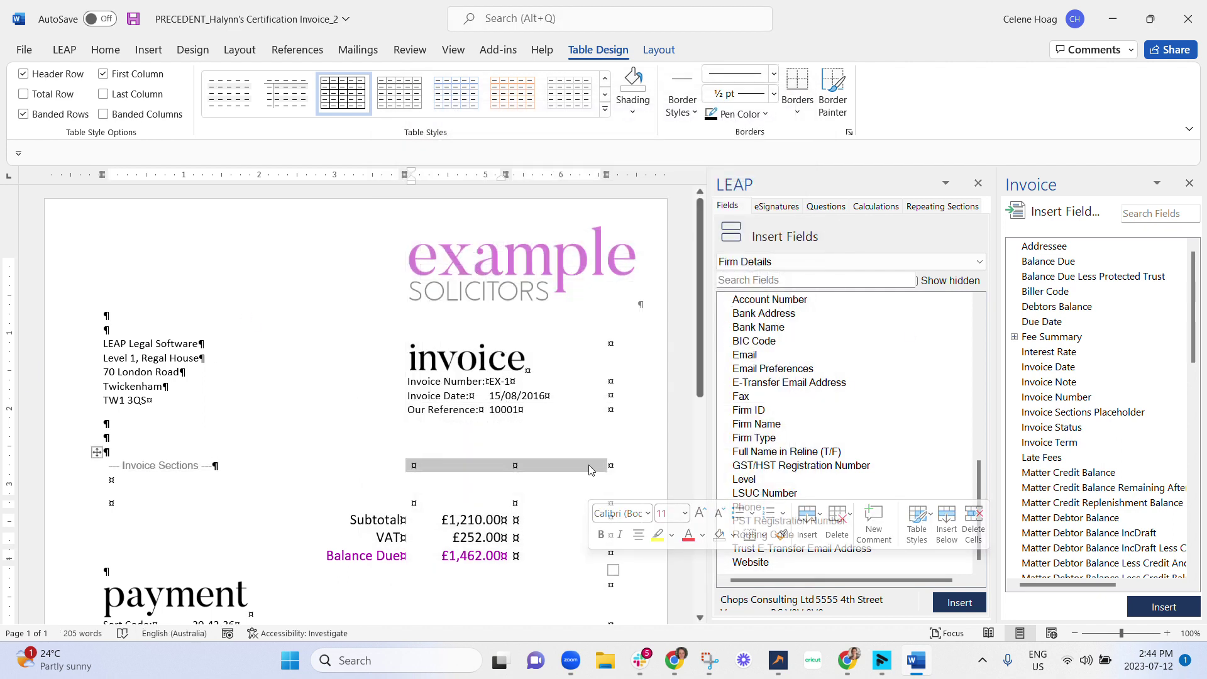
{"action": "left_click", "coordinate": [839, 525]}
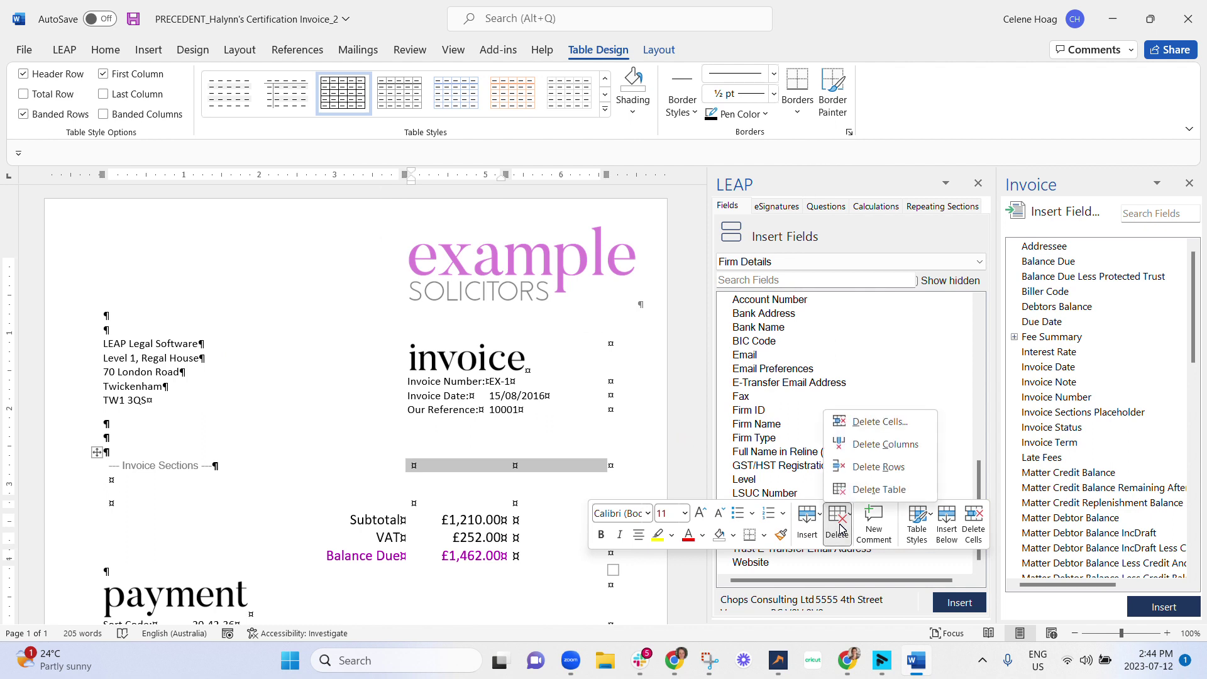
{"action": "left_click", "coordinate": [896, 445]}
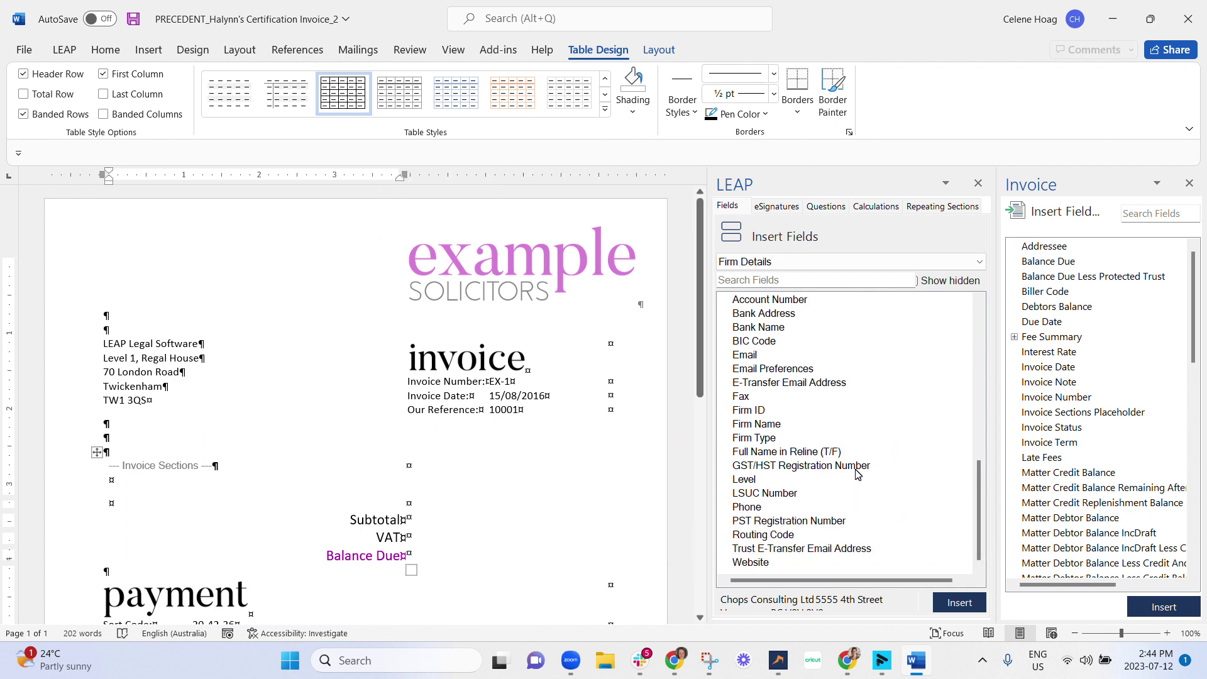
{"action": "key", "text": "ctrl+z"}
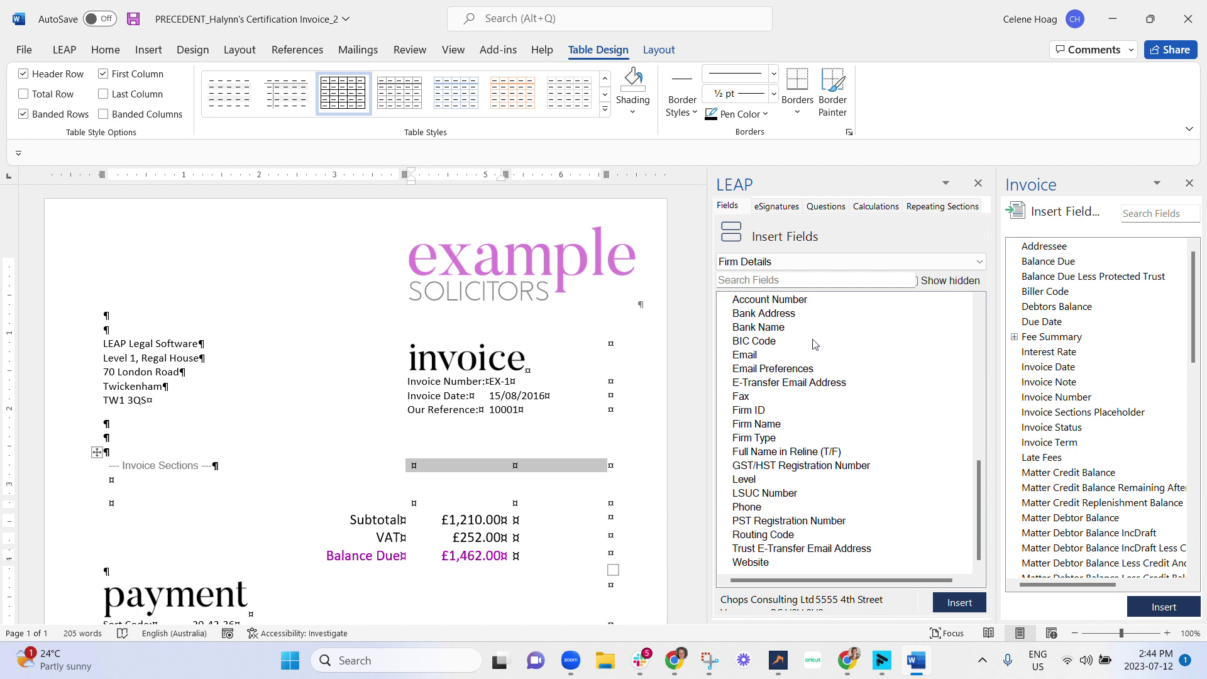
Merge the empty cells beside the Invoice Sections placeholder, and merge the result with the placeholder's cell into one full-width cell.
{"action": "right_click", "coordinate": [520, 518]}
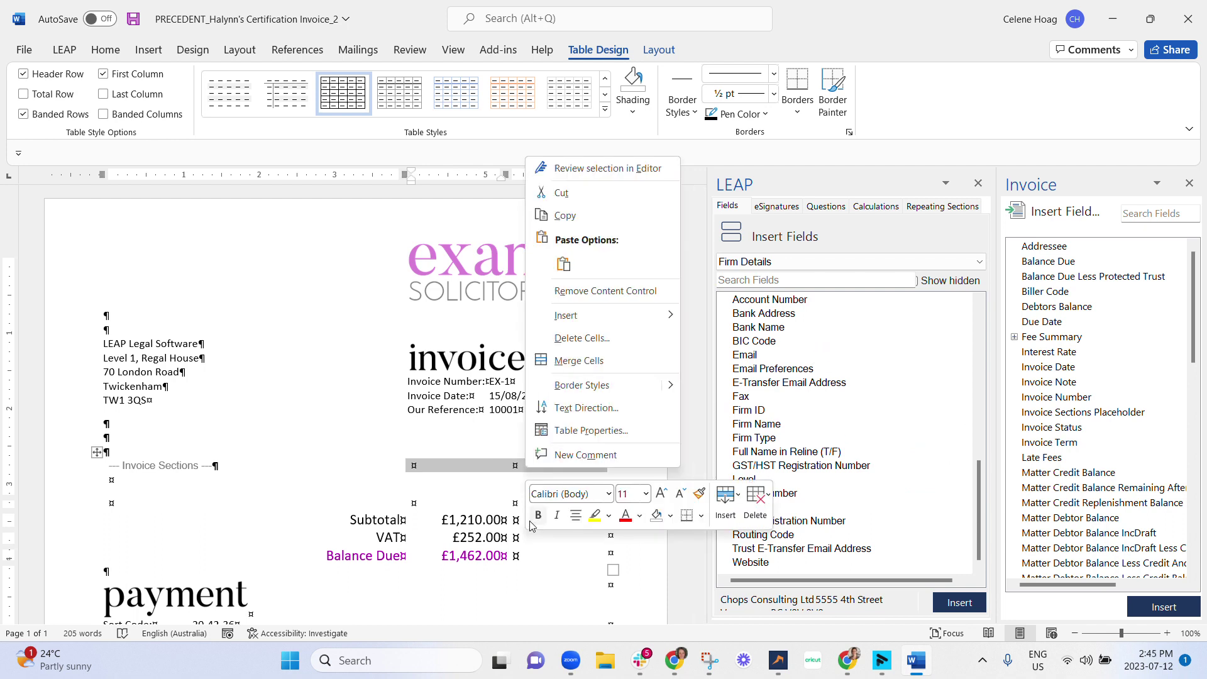
{"action": "left_click", "coordinate": [629, 365]}
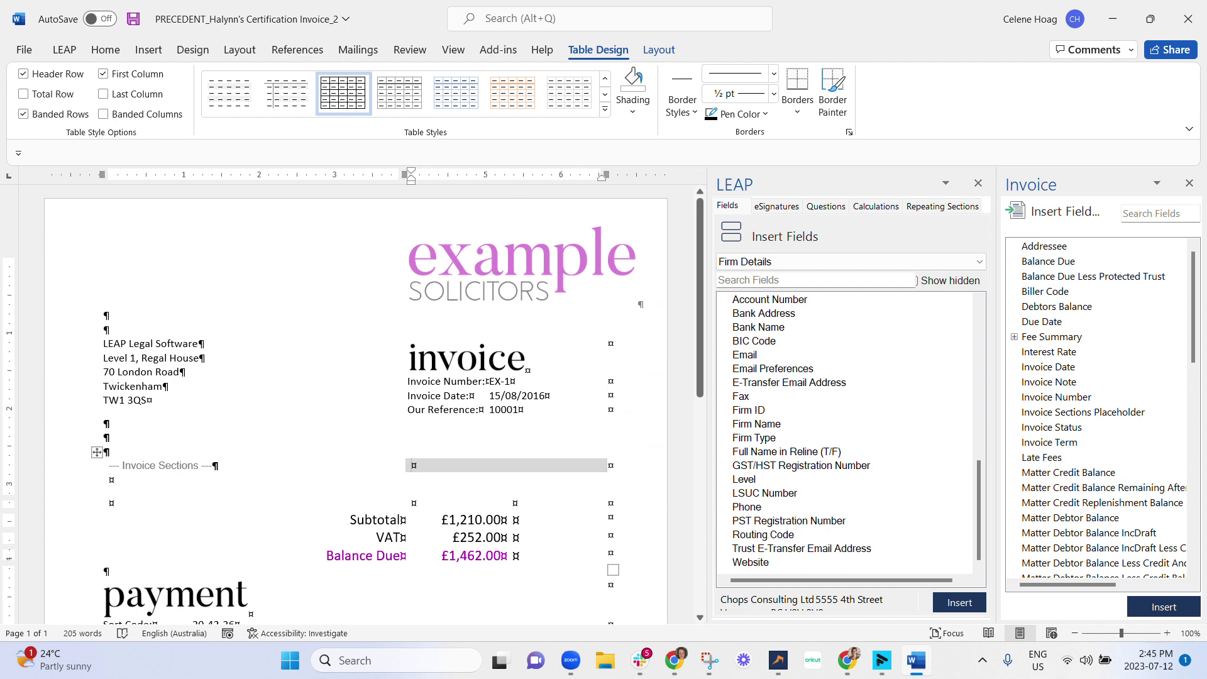
{"action": "key", "text": "shift+Left"}
{"action": "mouse_move", "coordinate": [356, 465]}
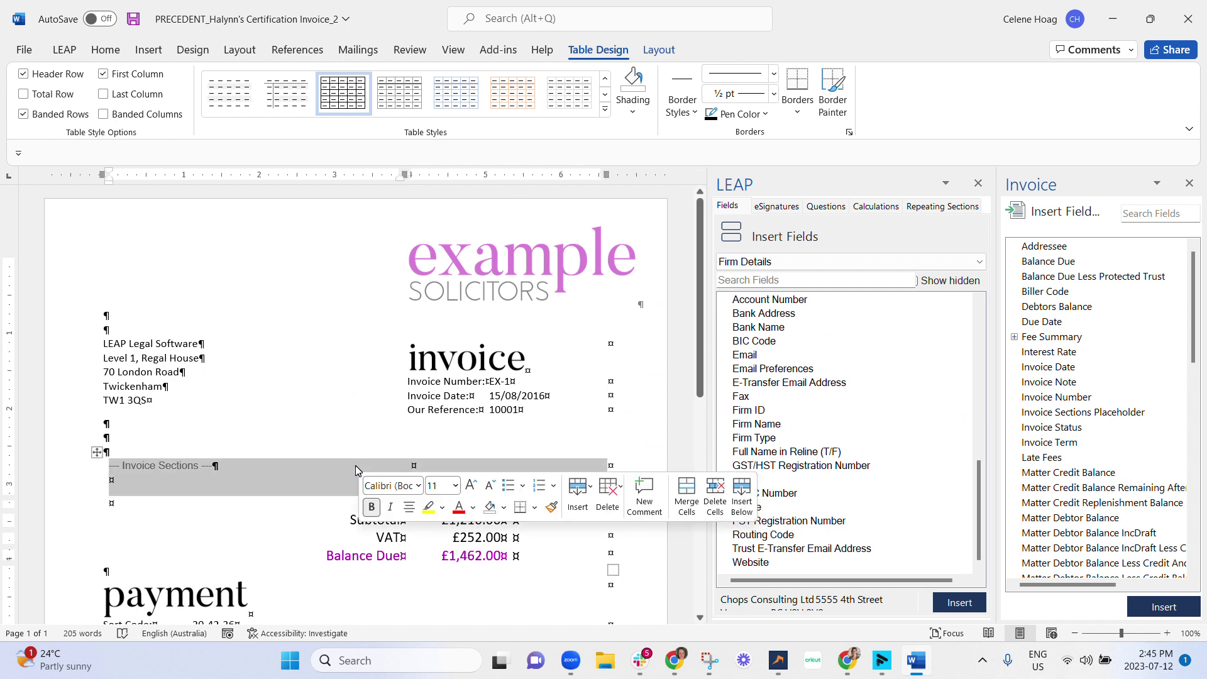
{"action": "left_click", "coordinate": [686, 492]}
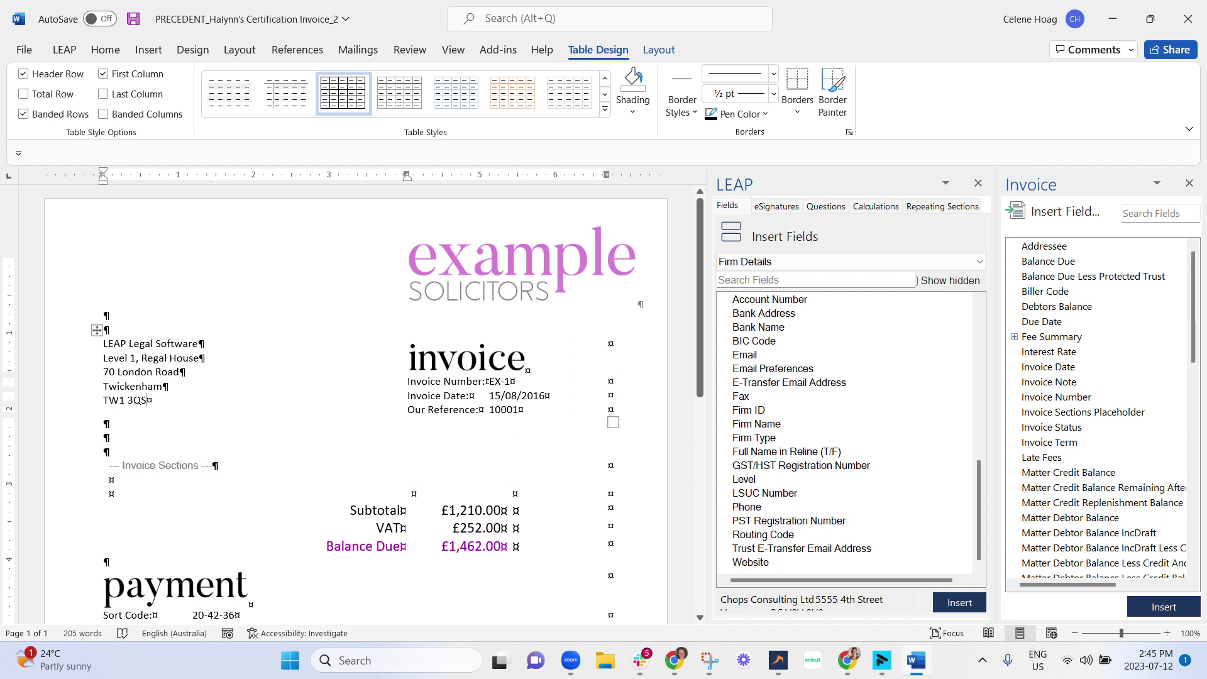
Check the layout from the Invoice Sections placeholder down through the payment section and legal notes, and save the invoice precedent.
{"action": "scroll", "coordinate": [353, 402], "scroll_direction": "down", "scroll_amount": 1}
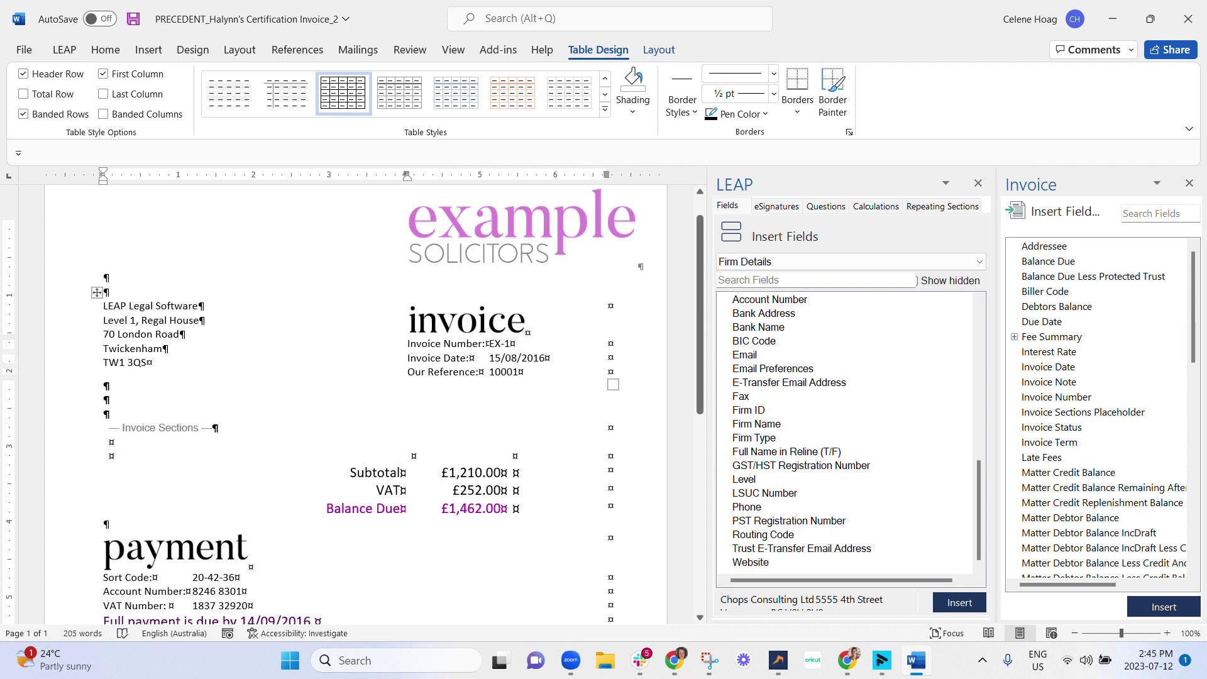
{"action": "scroll", "coordinate": [353, 402], "scroll_direction": "down", "scroll_amount": 9}
{"action": "scroll", "coordinate": [352, 402], "scroll_direction": "up", "scroll_amount": 5}
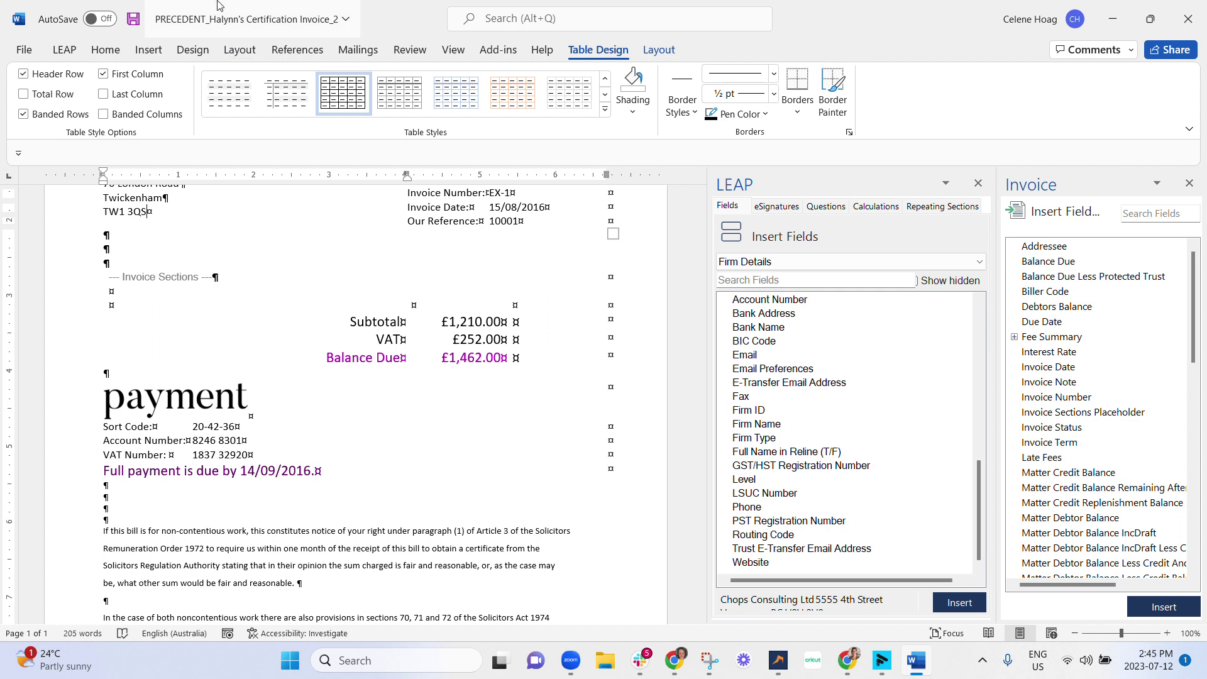
{"action": "left_click", "coordinate": [134, 21]}
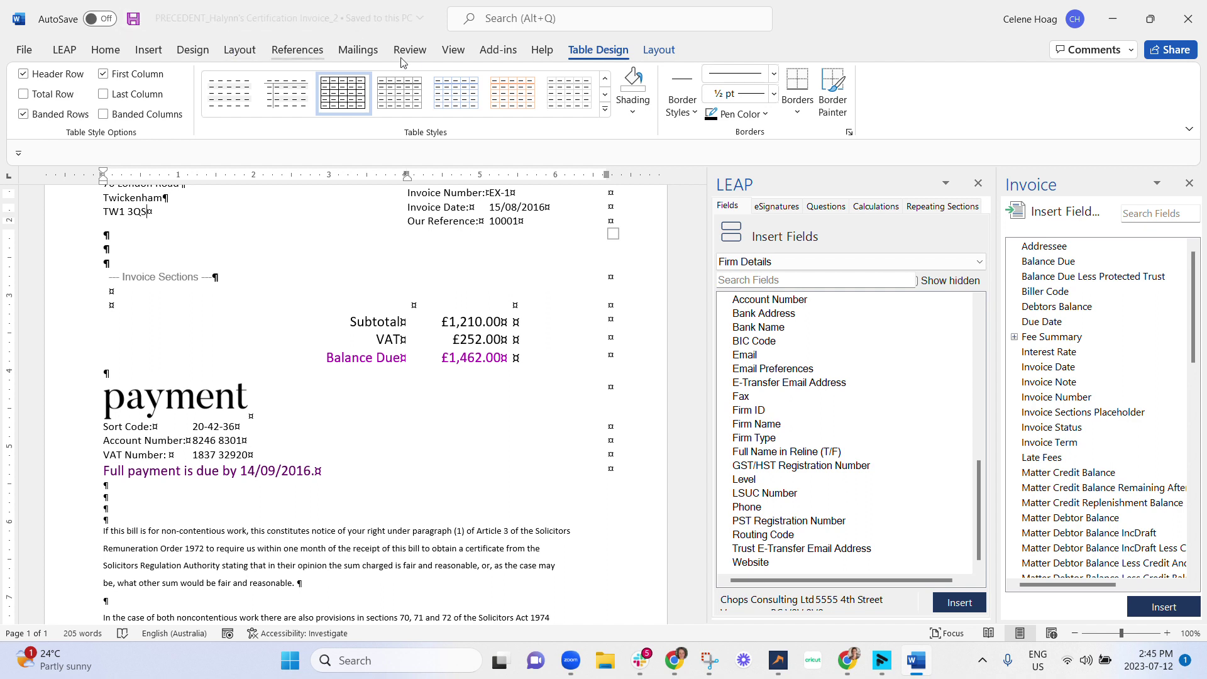